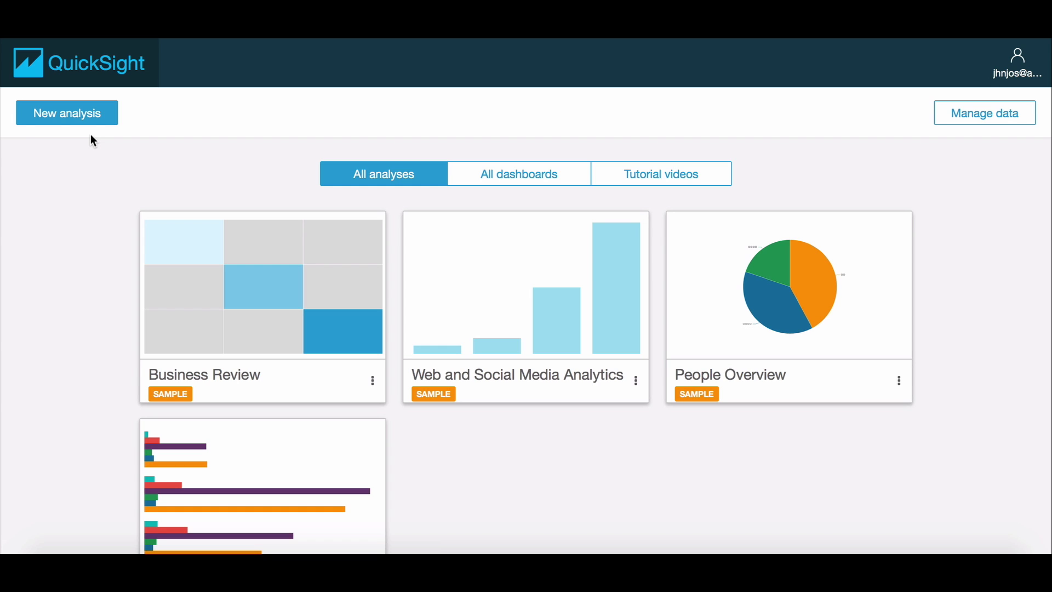
# Step: Start a new analysis with a new data set from an S3 source
pyautogui.click(85, 118)
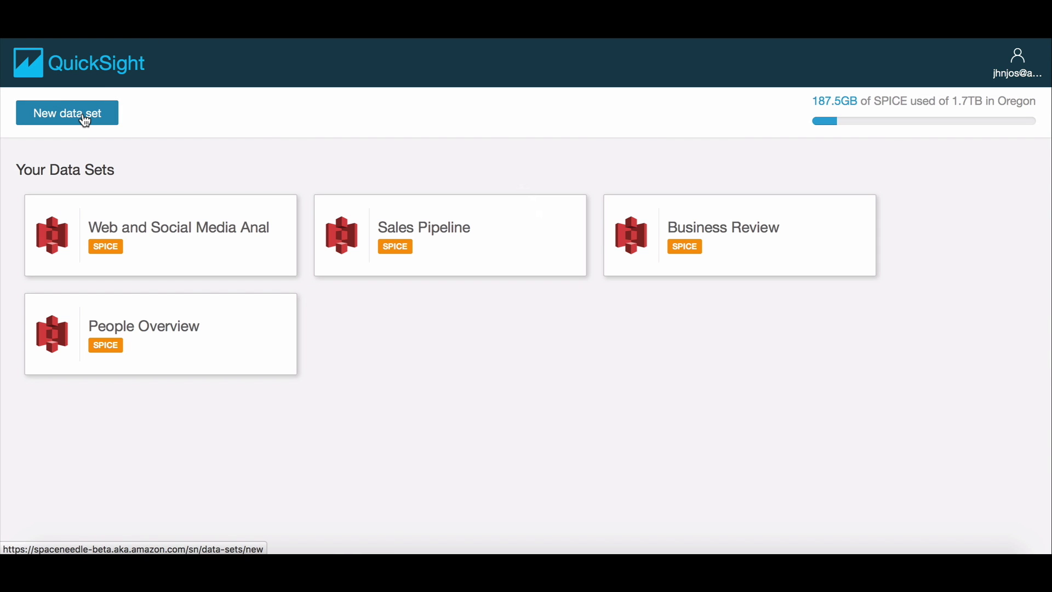
pyautogui.click(85, 118)
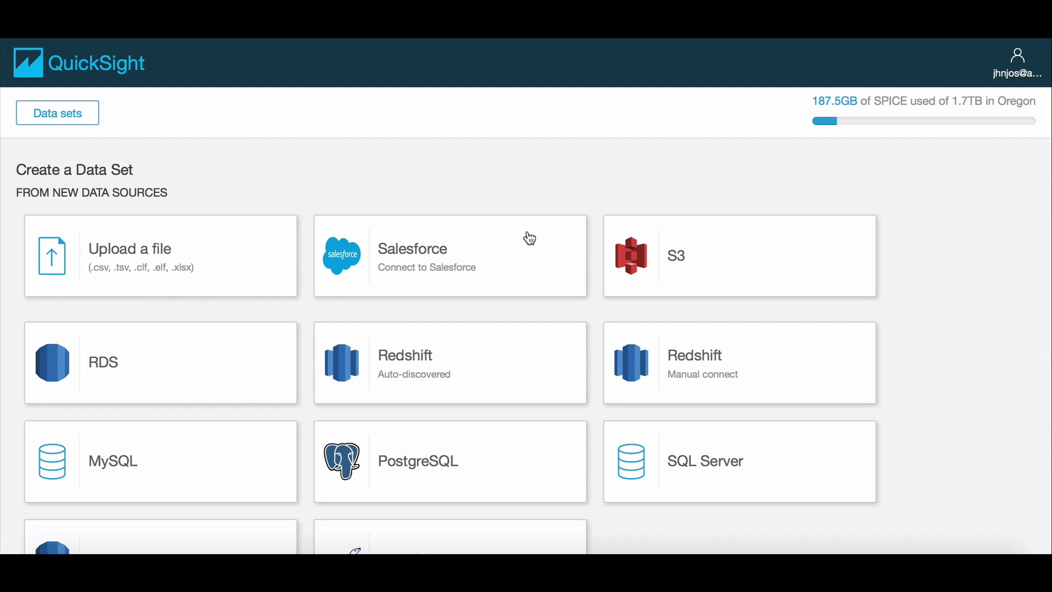
pyautogui.click(706, 270)
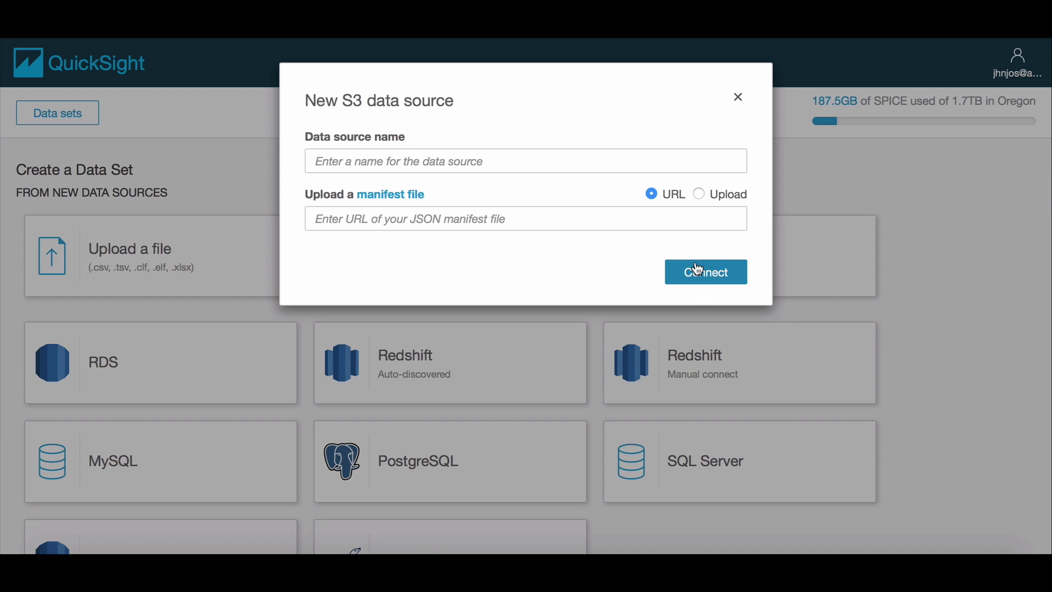
# Step: Name the source 'Cost and Usage Report Sep 2016', upload BillingManifest.json as manifest, and connect
pyautogui.click(583, 167)
pyautogui.write('Cost and Usage Report Sep 2016')
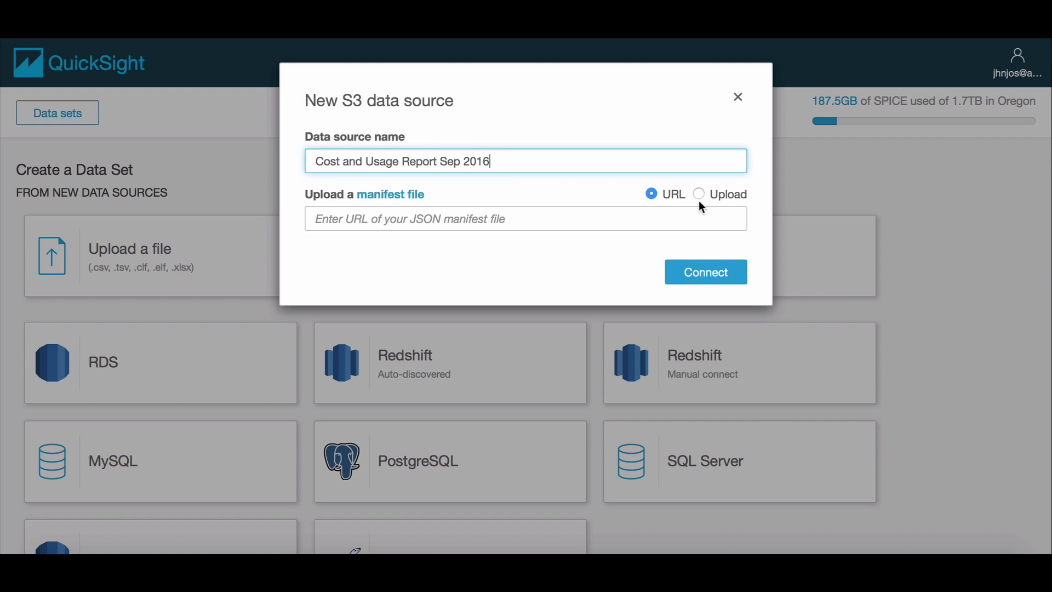
pyautogui.click(699, 195)
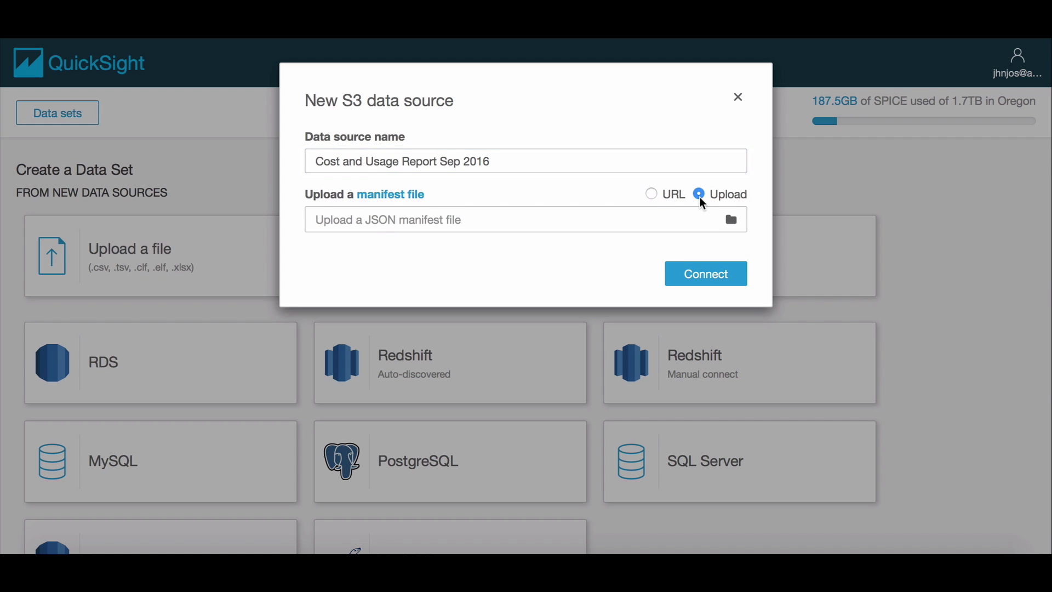
pyautogui.click(731, 219)
pyautogui.click(465, 80)
pyautogui.doubleClick(465, 81)
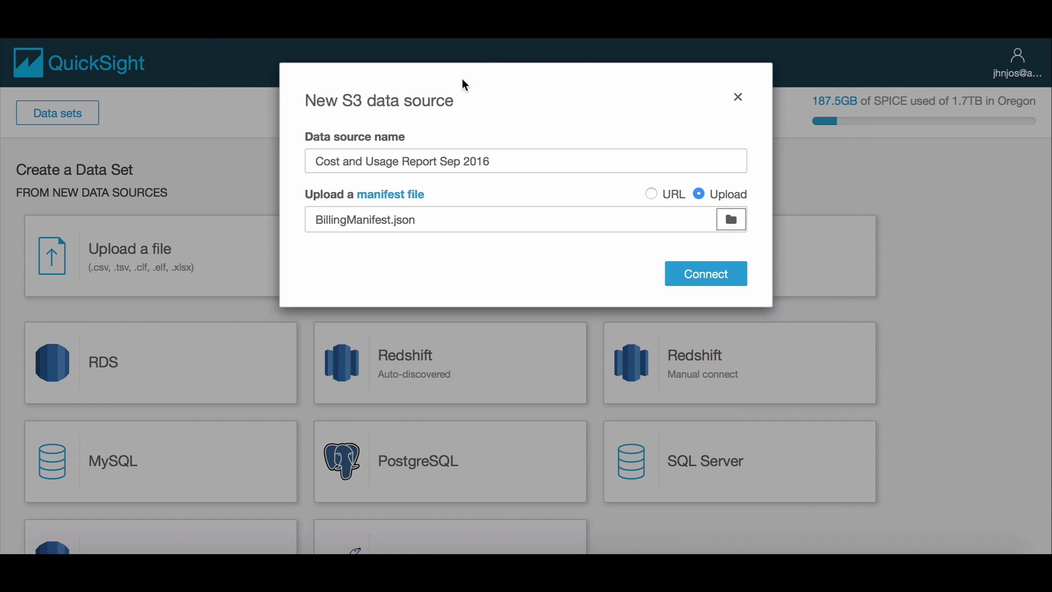
pyautogui.click(711, 279)
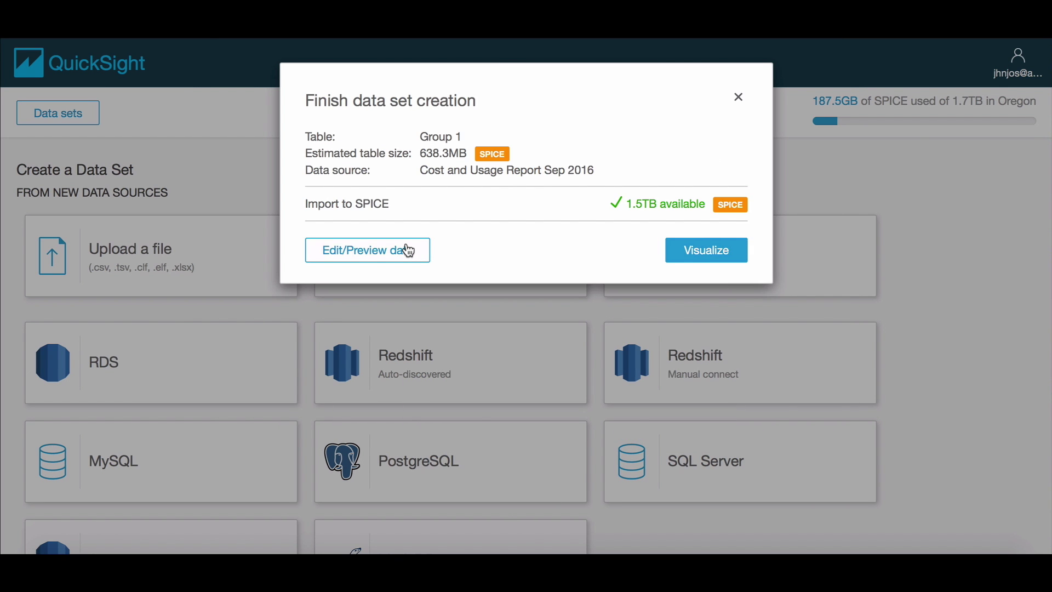
# Step: Preview the data set's columns, filters and upload settings, then save and visualize it
pyautogui.click(409, 251)
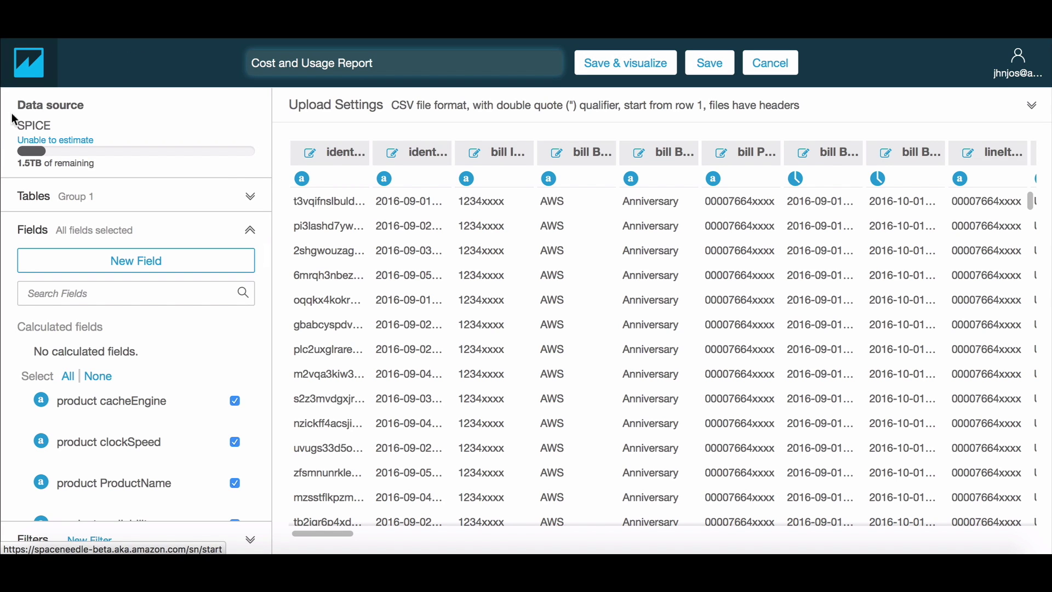
pyautogui.click(310, 153)
pyautogui.click(344, 193)
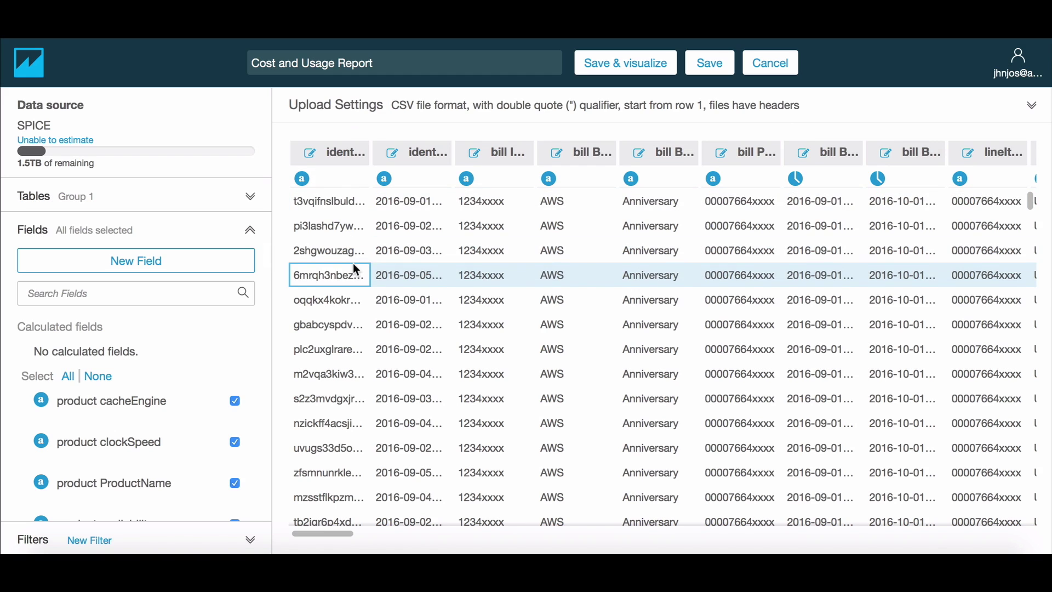
pyautogui.click(131, 545)
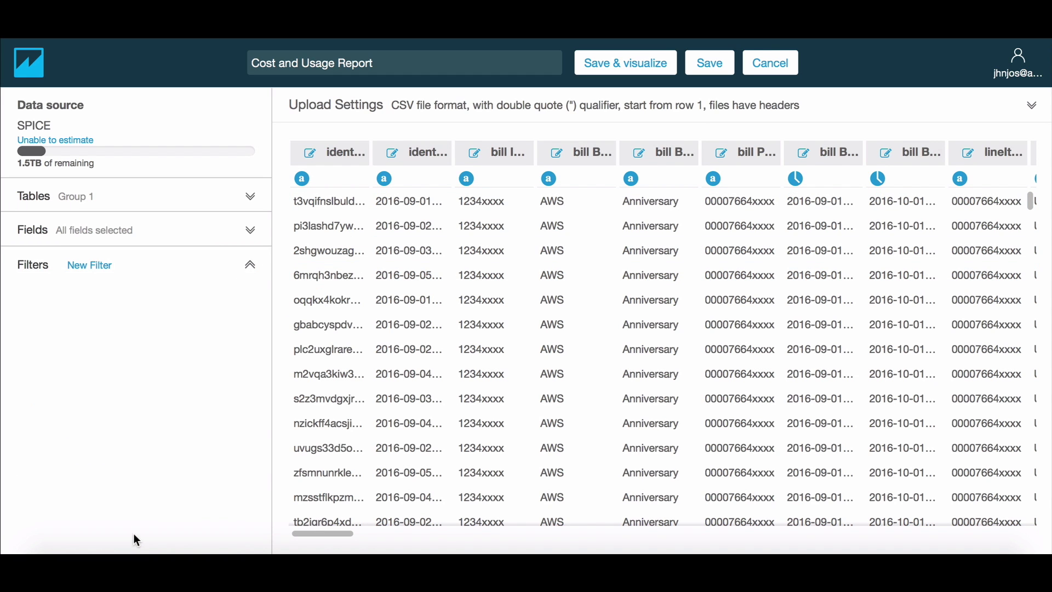
pyautogui.click(104, 273)
pyautogui.click(24, 348)
pyautogui.click(634, 112)
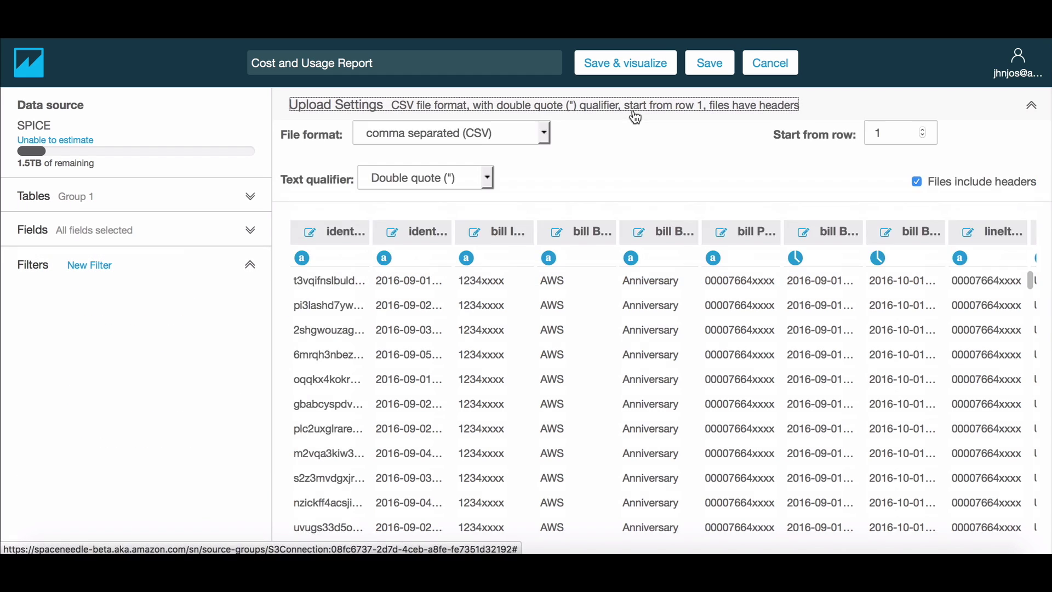
pyautogui.click(630, 112)
pyautogui.click(630, 65)
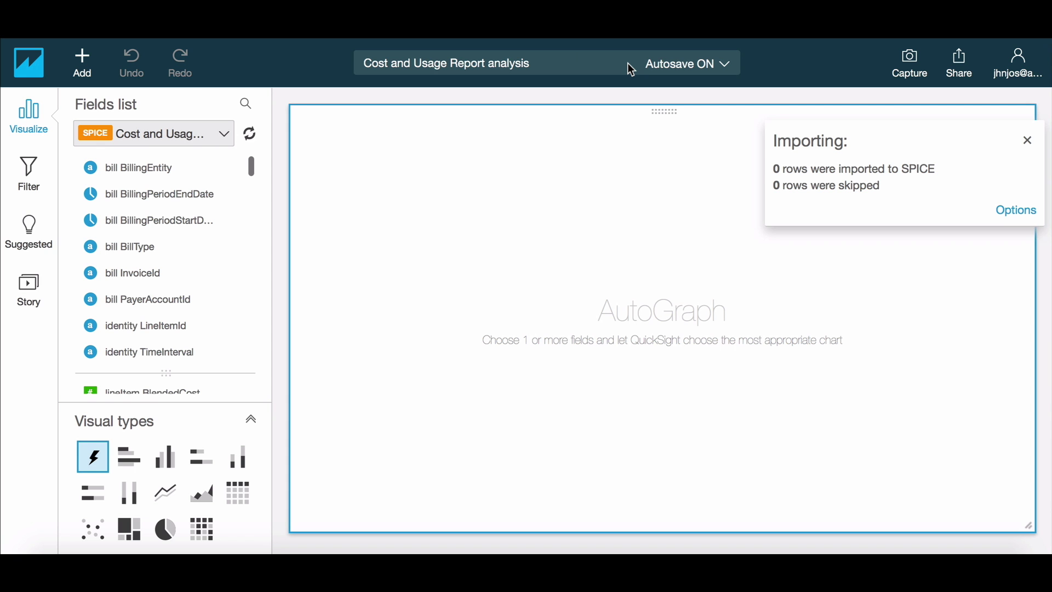
# Step: Chart summed lineItem UnblendedCost by lineItem ProductCode as bars, widening the axis labels
pyautogui.click(202, 106)
pyautogui.write('produc')
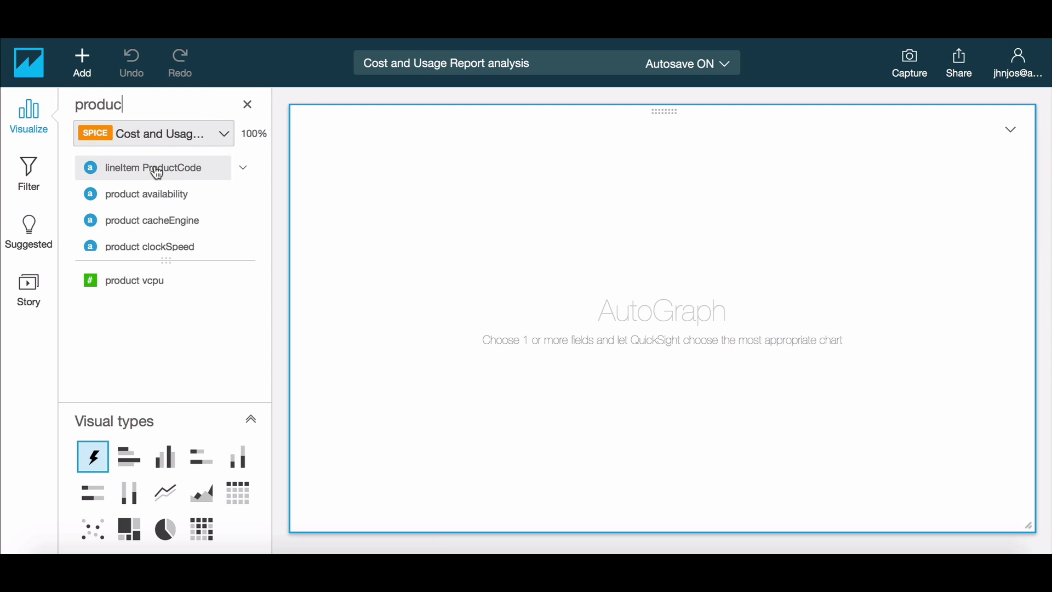
pyautogui.click(157, 173)
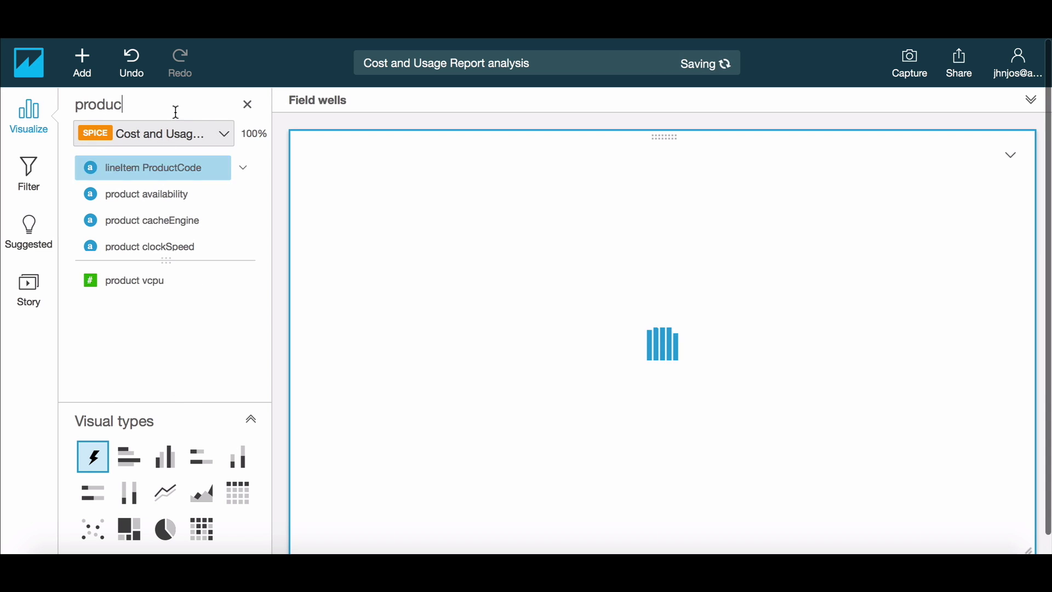
pyautogui.moveTo(176, 108); pyautogui.dragTo(4, 107)
pyautogui.write('cost')
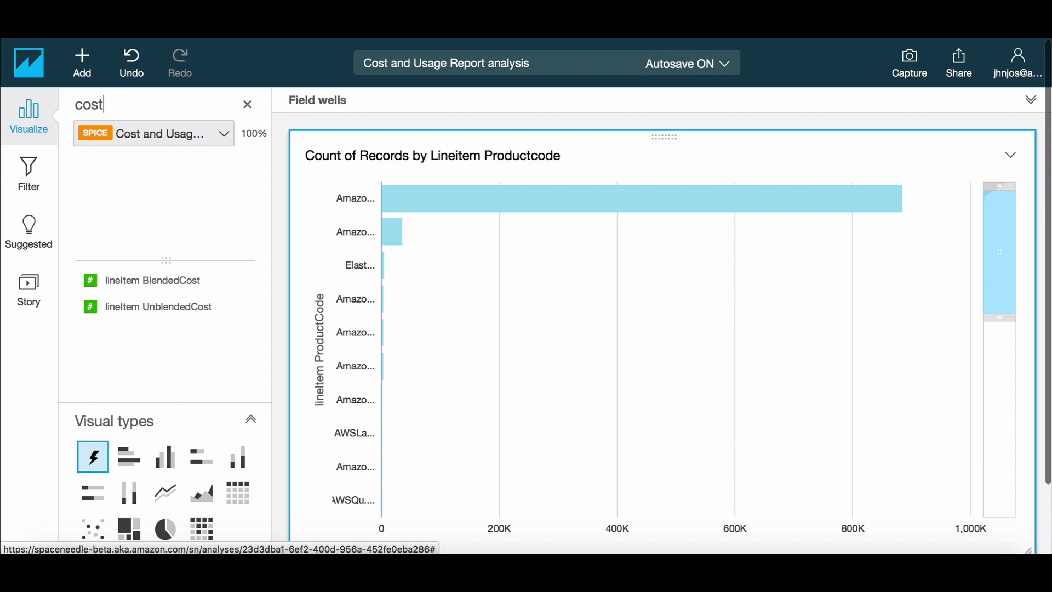
pyautogui.click(169, 308)
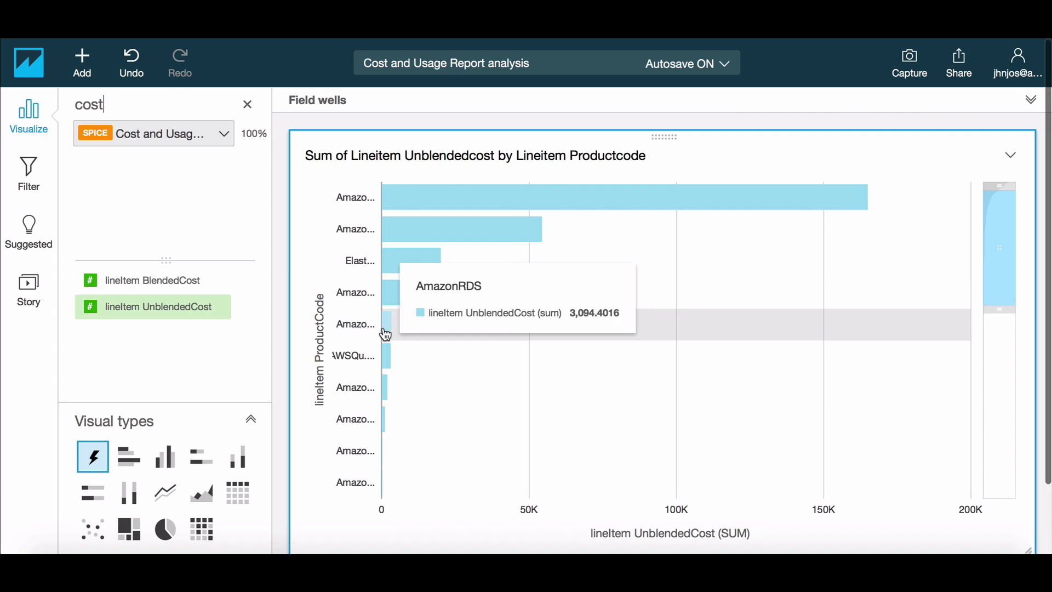
pyautogui.moveTo(383, 327); pyautogui.dragTo(461, 323)
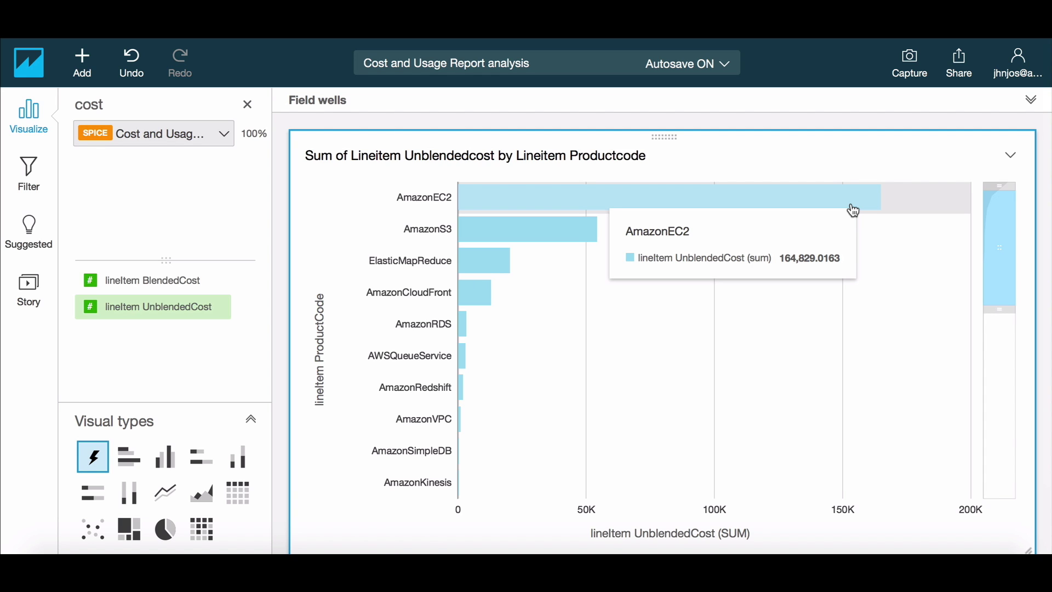
pyautogui.click(241, 311)
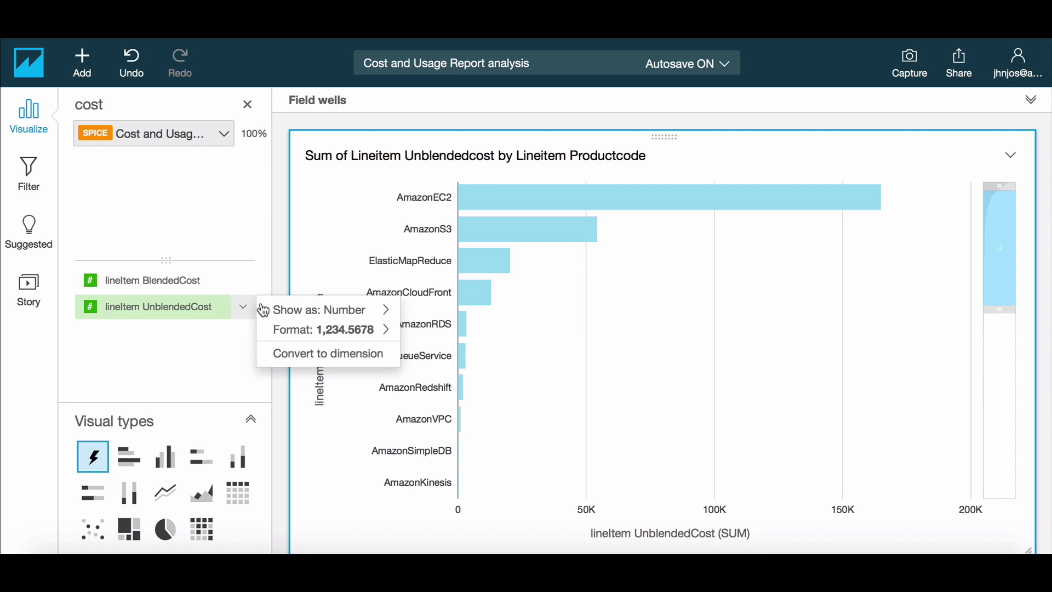
# Step: Show the unblended cost as currency and shrink the chart to a small tile
pyautogui.moveTo(263, 310)
pyautogui.click(454, 330)
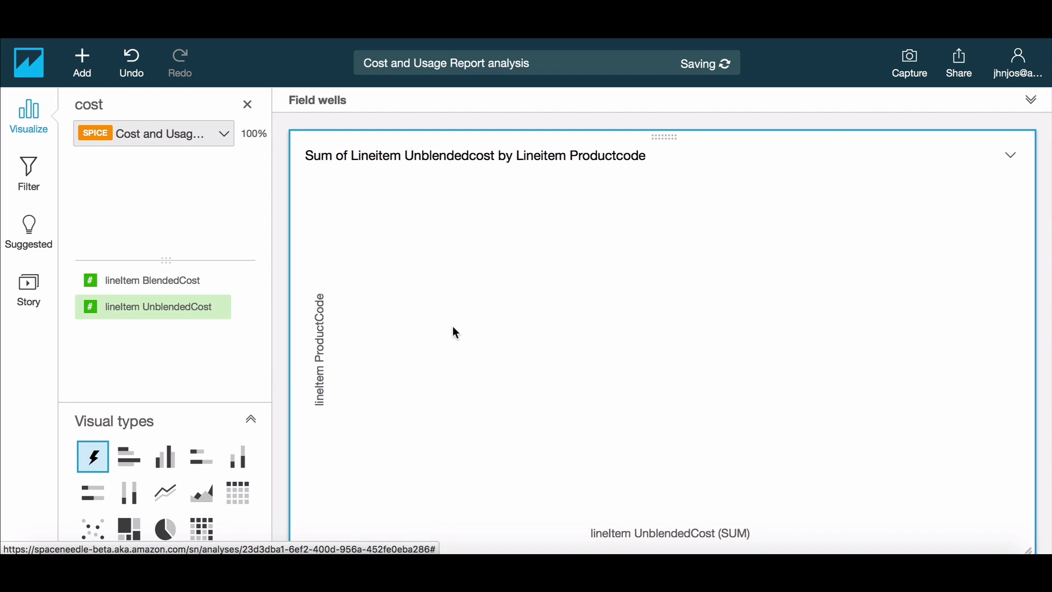
pyautogui.moveTo(692, 209)
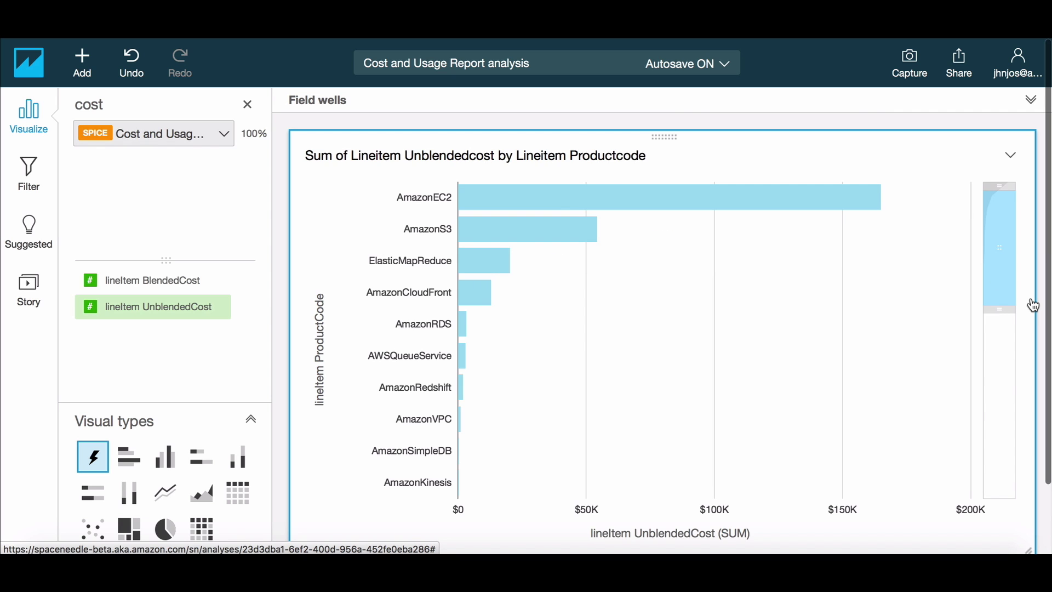
pyautogui.scroll(-3, 1031, 324)
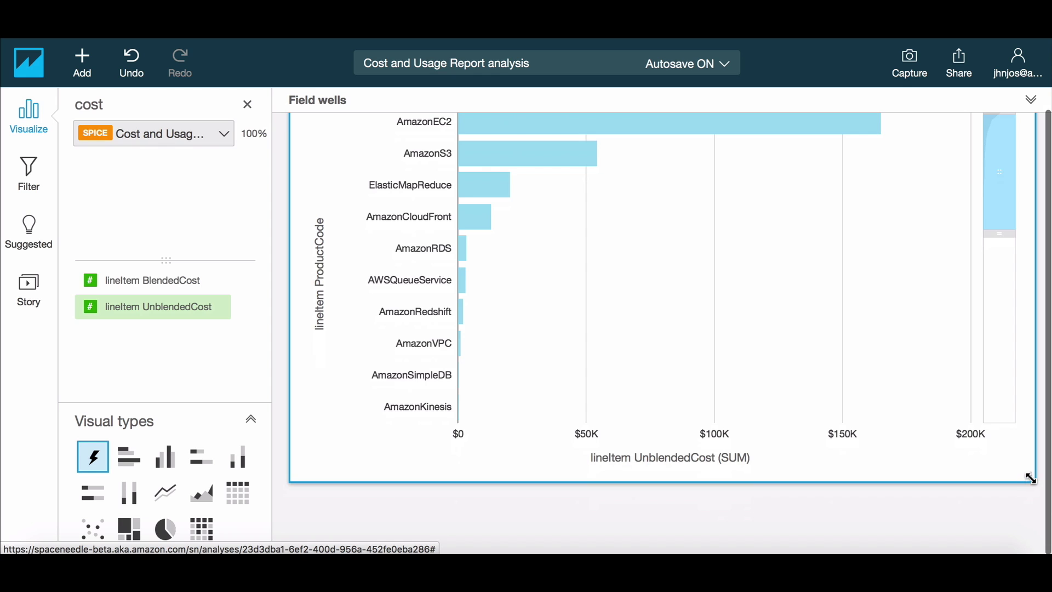
pyautogui.moveTo(1030, 478); pyautogui.dragTo(616, 298)
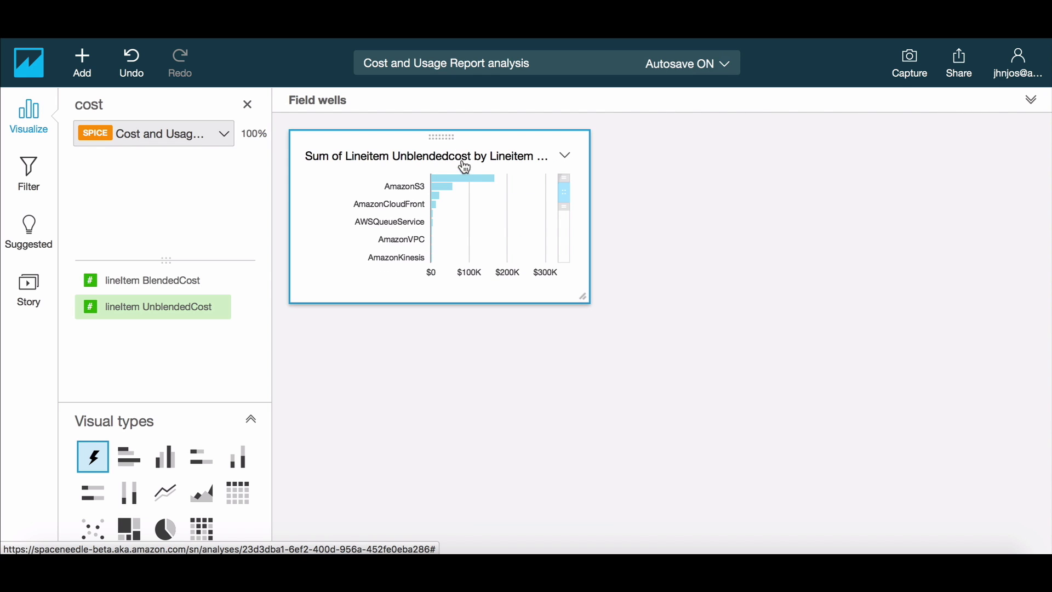
# Step: Retitle the chart 'Costs by Product'
pyautogui.tripleClick(465, 159)
pyautogui.write('Costs by')
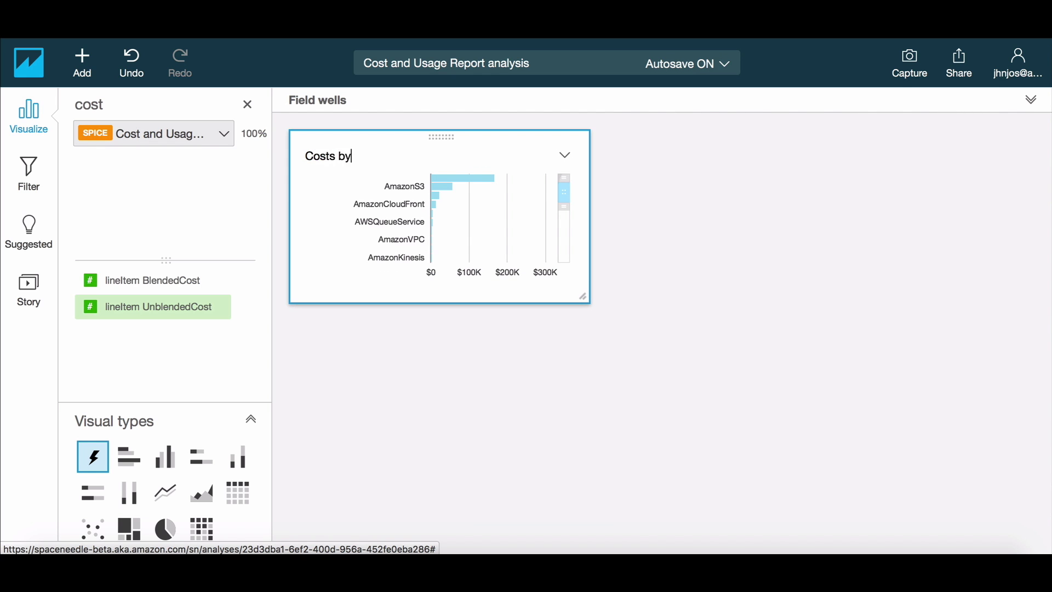
pyautogui.write(' Product')
pyautogui.press('Return')
# Step: Add a new visual counting records by lineItem ProductCode
pyautogui.click(84, 76)
pyautogui.click(84, 102)
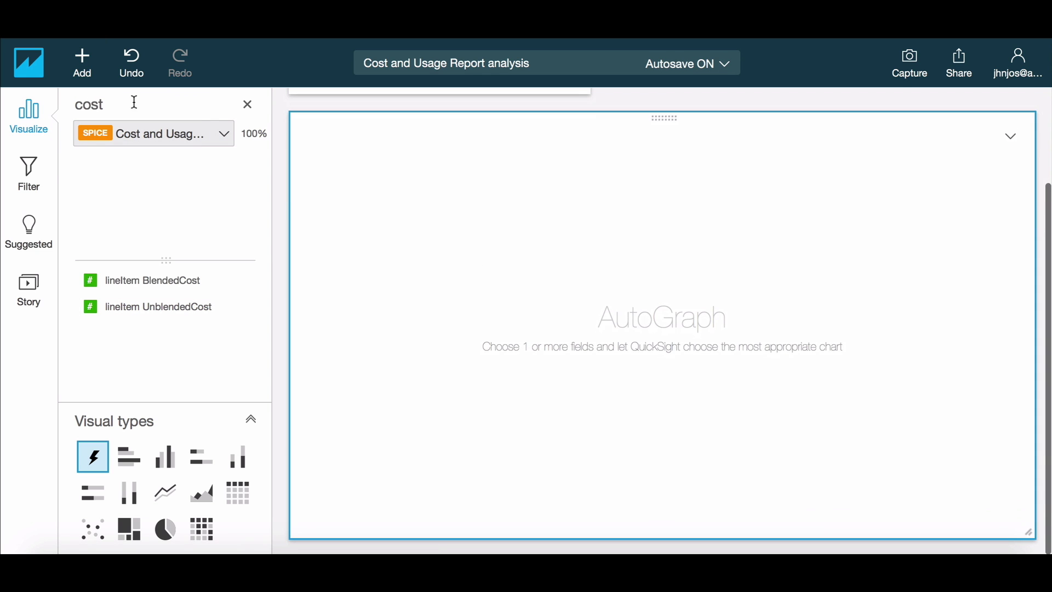
pyautogui.click(247, 104)
pyautogui.write('produc')
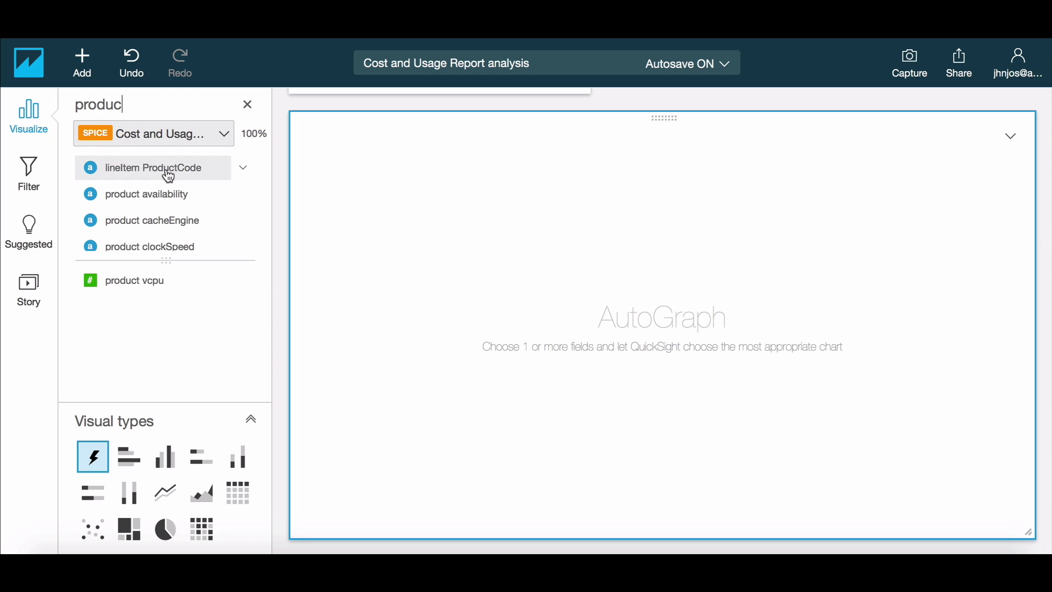
pyautogui.click(164, 169)
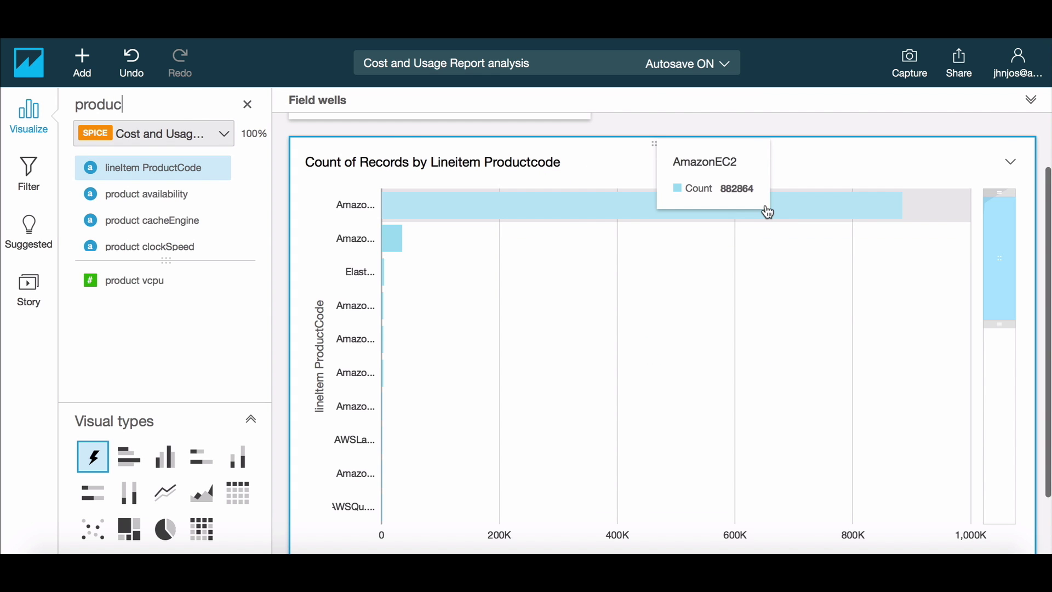
# Step: Focus that chart only on AmazonEC2 and review the resulting filter
pyautogui.click(784, 212)
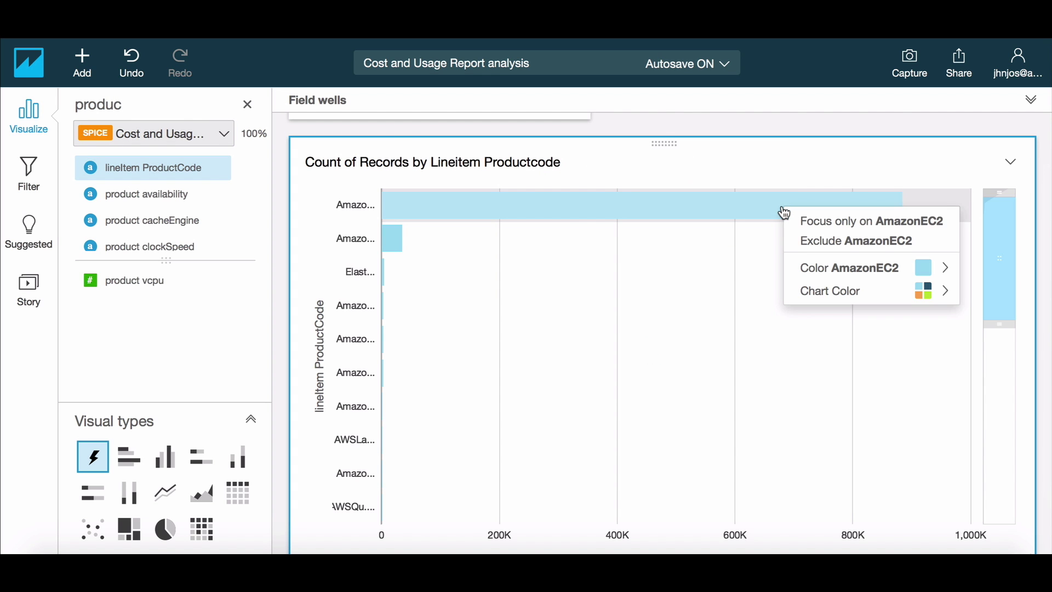
pyautogui.click(809, 222)
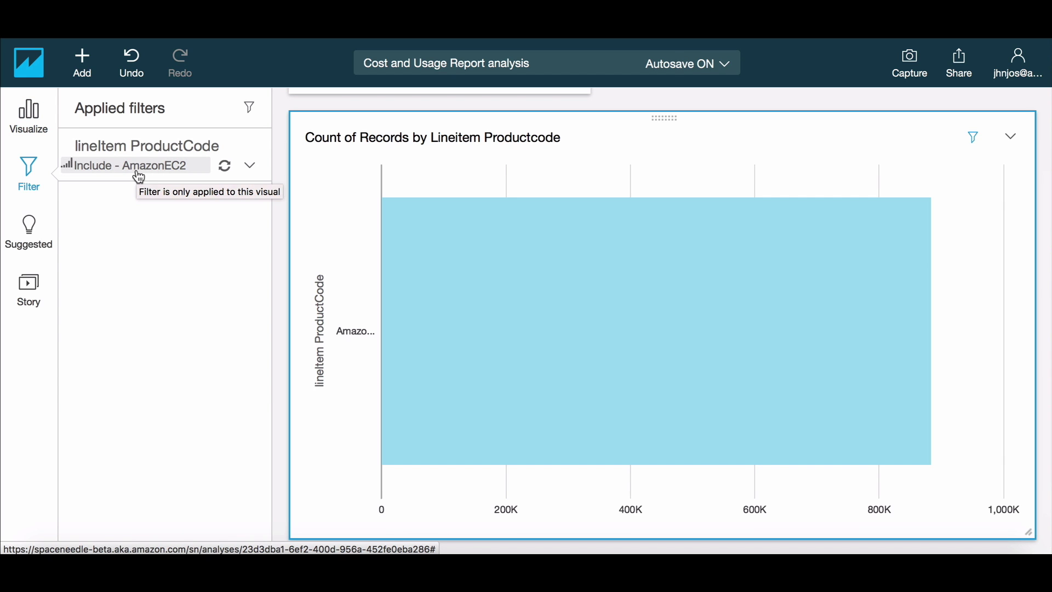
pyautogui.click(138, 174)
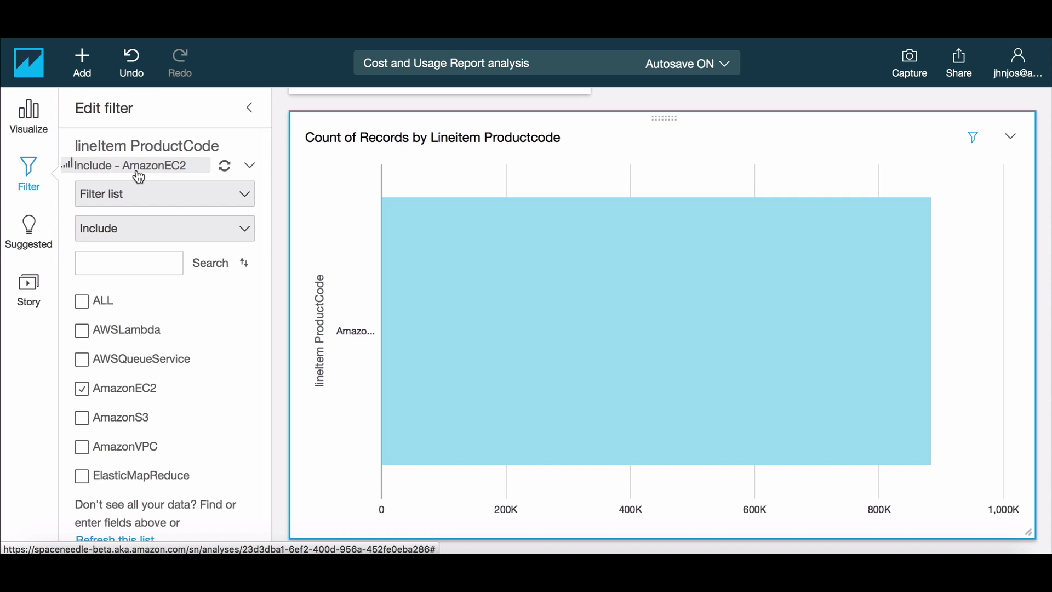
pyautogui.click(142, 174)
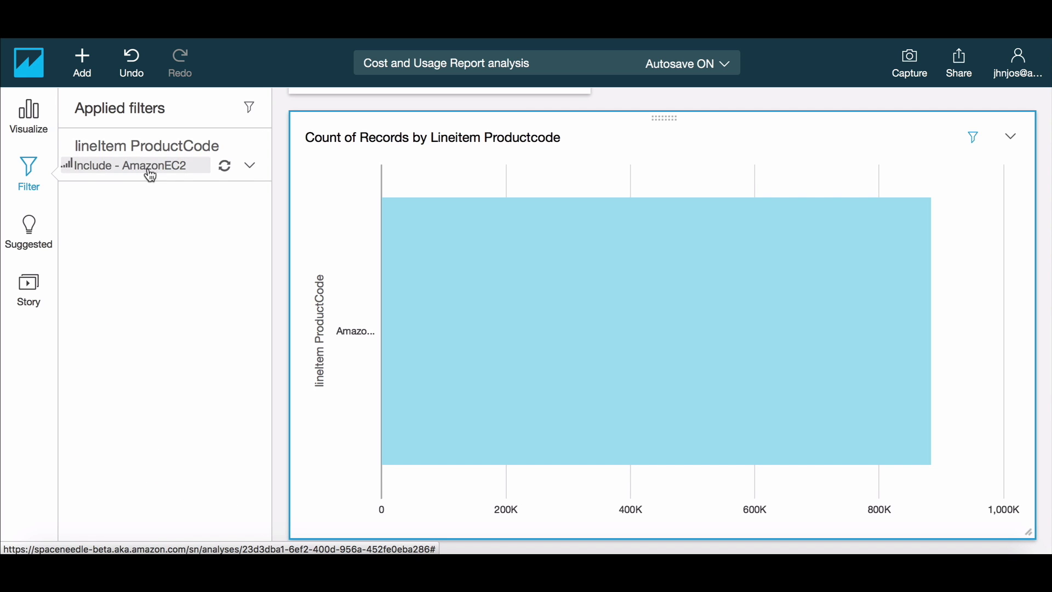
pyautogui.moveTo(623, 235)
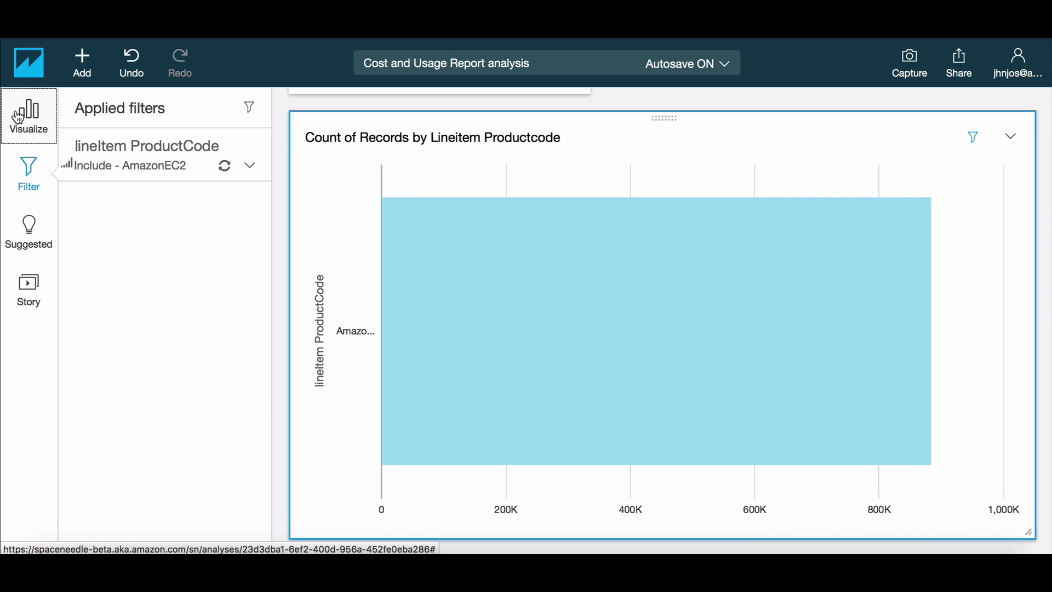
pyautogui.click(22, 115)
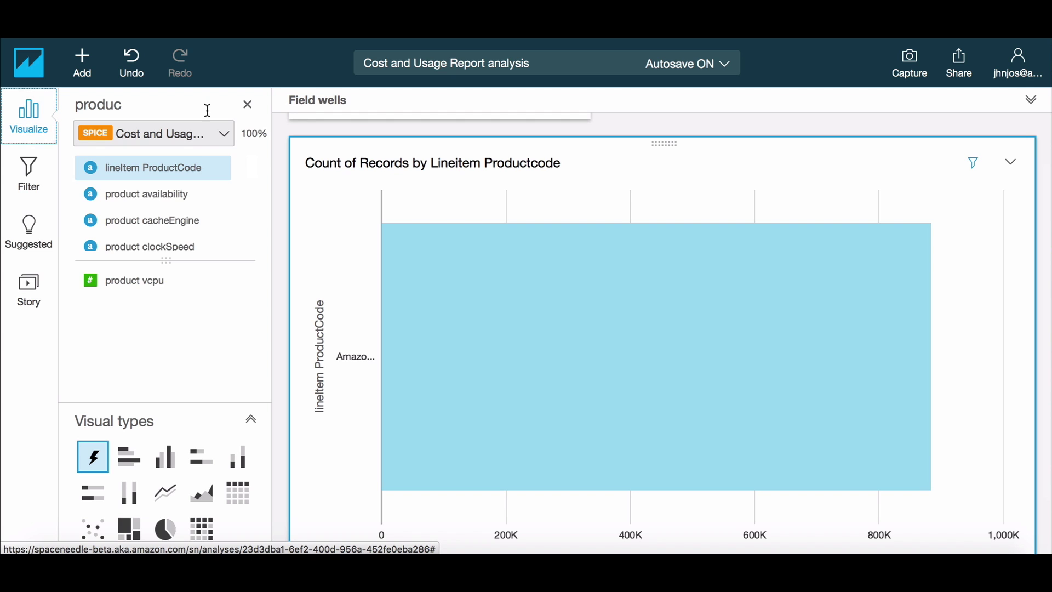
# Step: Switch the category to product instanceFamily, widen its labels, and exclude the blank top bar
pyautogui.click(379, 103)
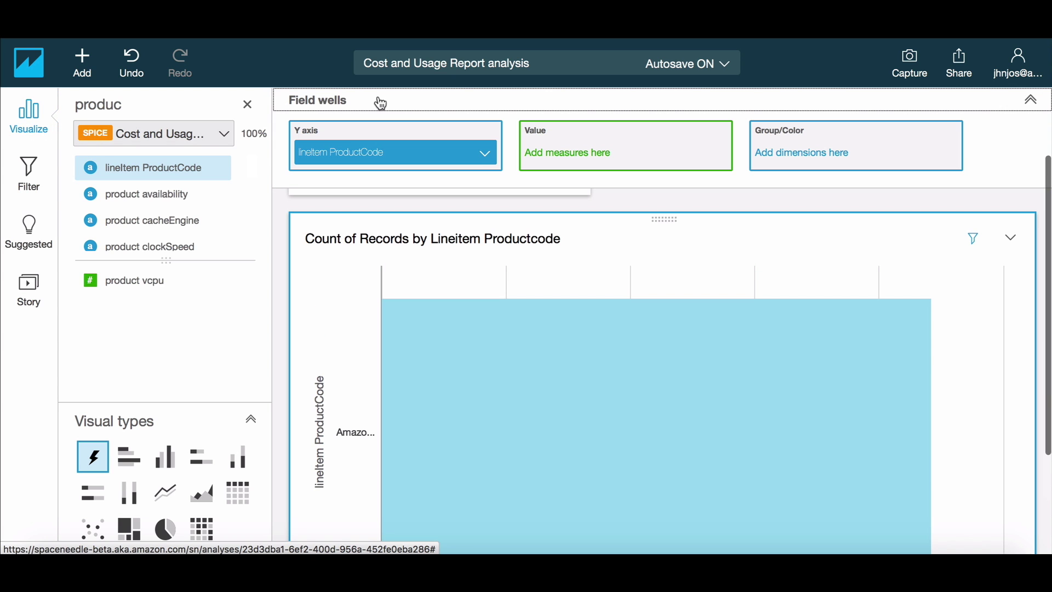
pyautogui.click(484, 156)
pyautogui.scroll(-10, 588, 351)
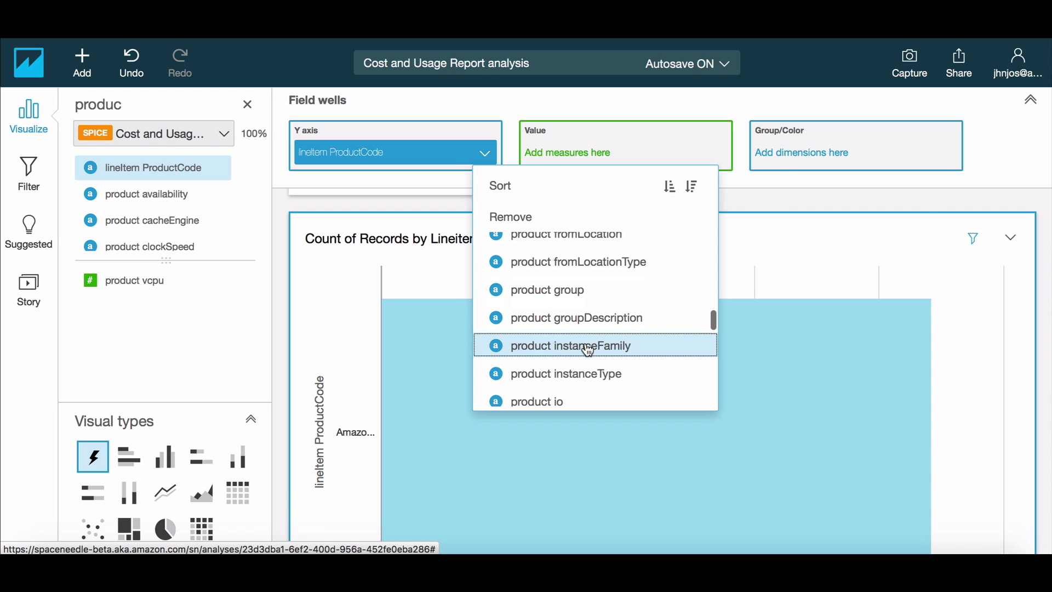
pyautogui.click(588, 351)
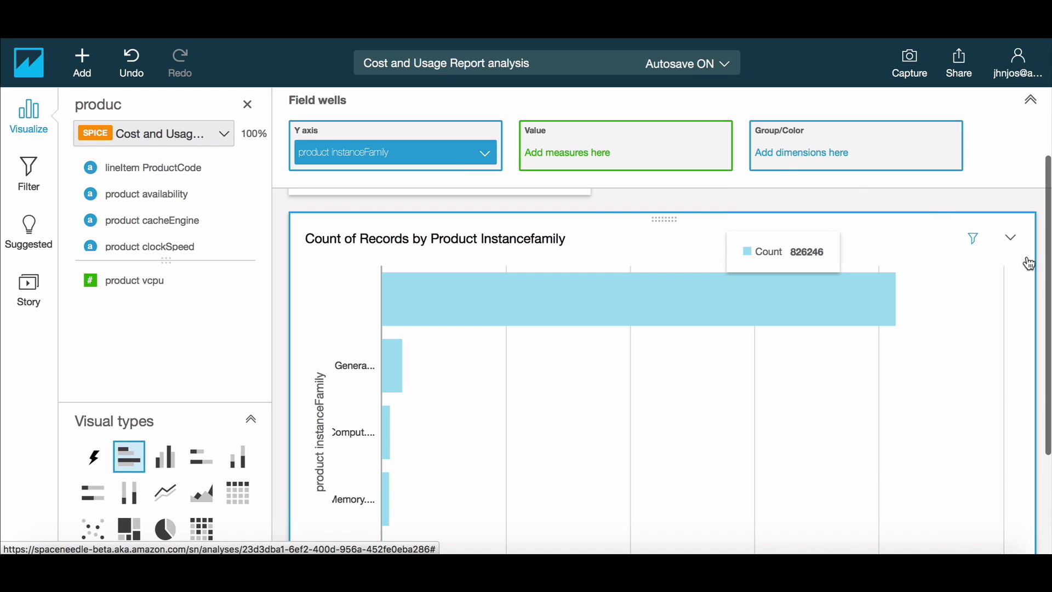
pyautogui.scroll(-2, 989, 304)
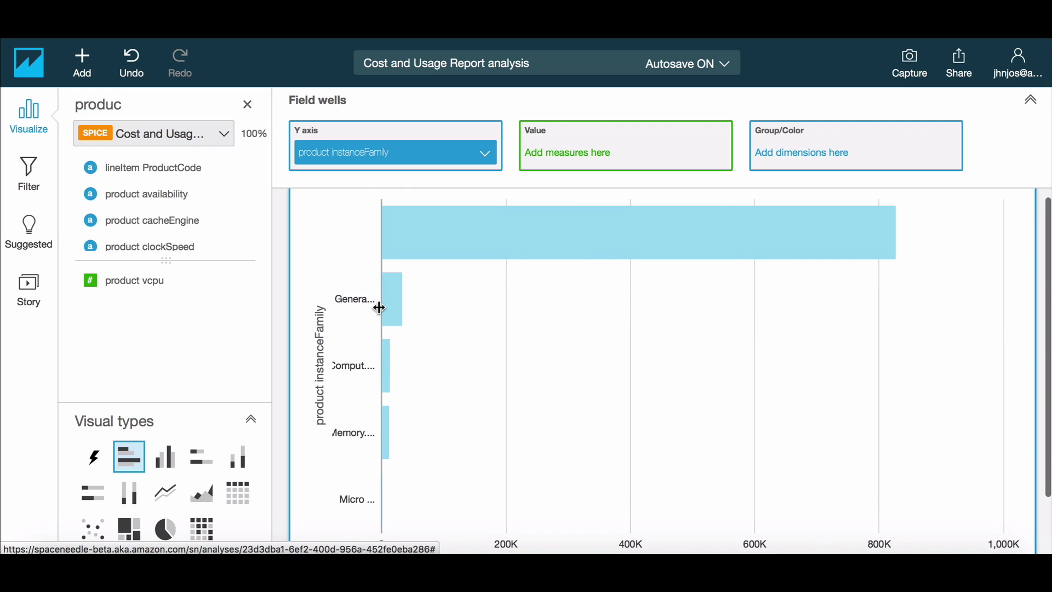
pyautogui.moveTo(380, 306); pyautogui.dragTo(488, 306)
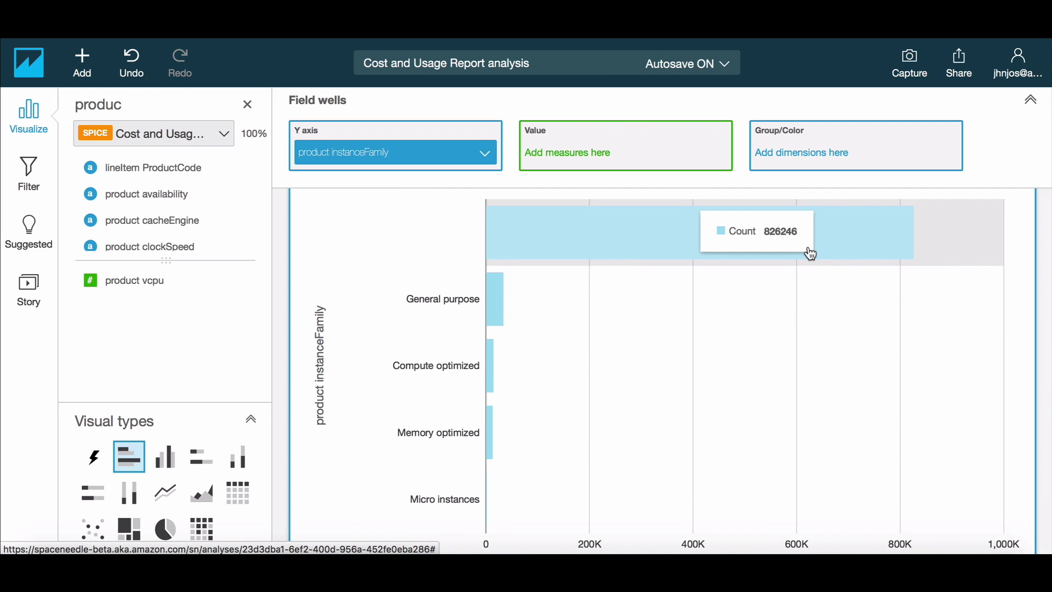
pyautogui.click(811, 251)
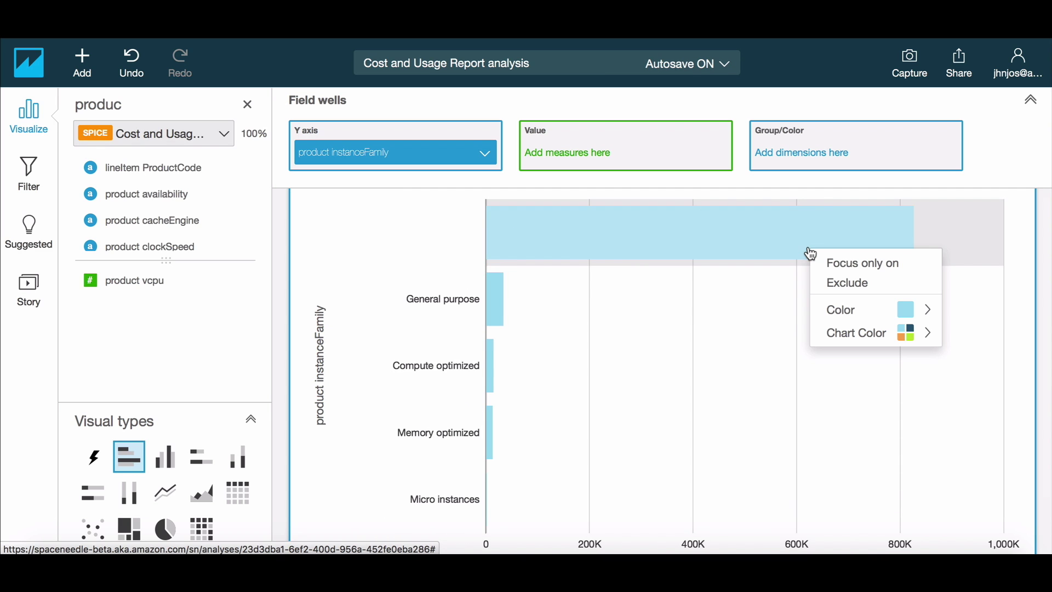
pyautogui.click(843, 284)
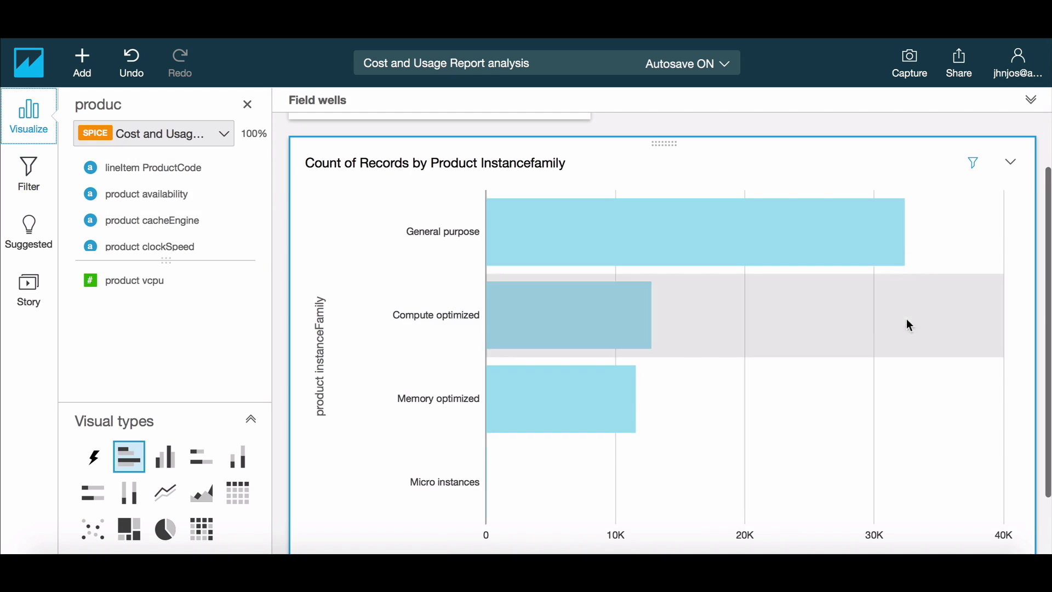
# Step: Measure the instance-family chart by lineItem UnblendedCost
pyautogui.click(248, 106)
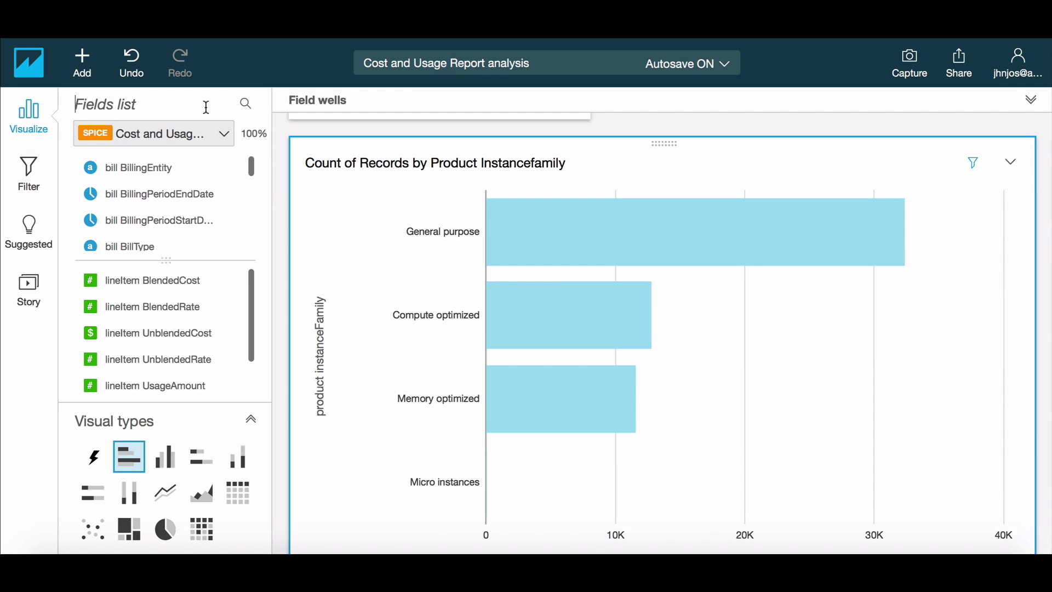
pyautogui.click(206, 104)
pyautogui.write('cost')
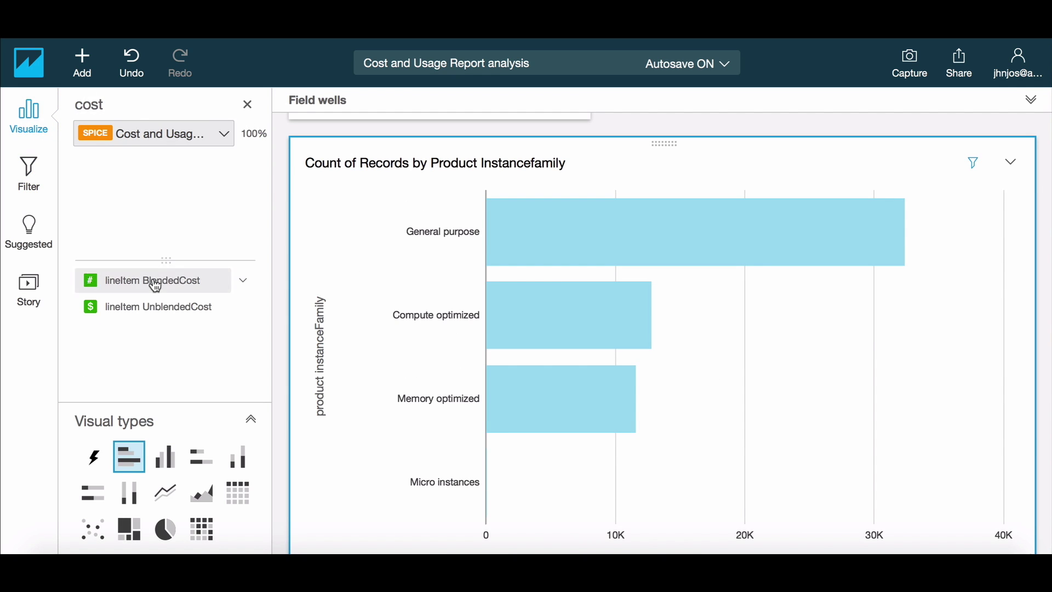
pyautogui.click(158, 312)
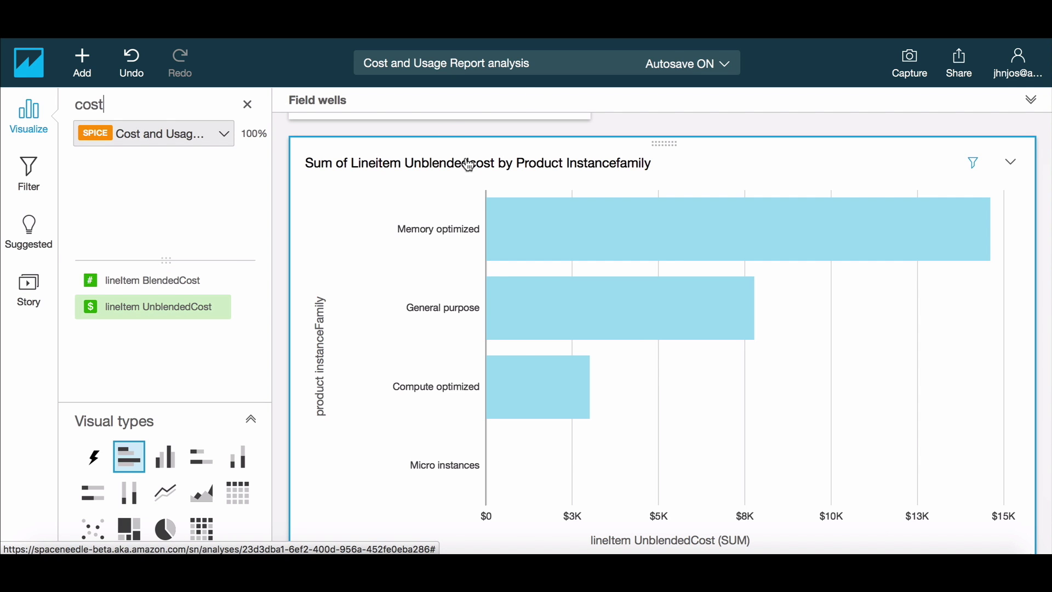
# Step: Convert it to a pie chart, shrink it, and place it beside Costs by Product
pyautogui.click(161, 527)
pyautogui.scroll(-1, 1041, 417)
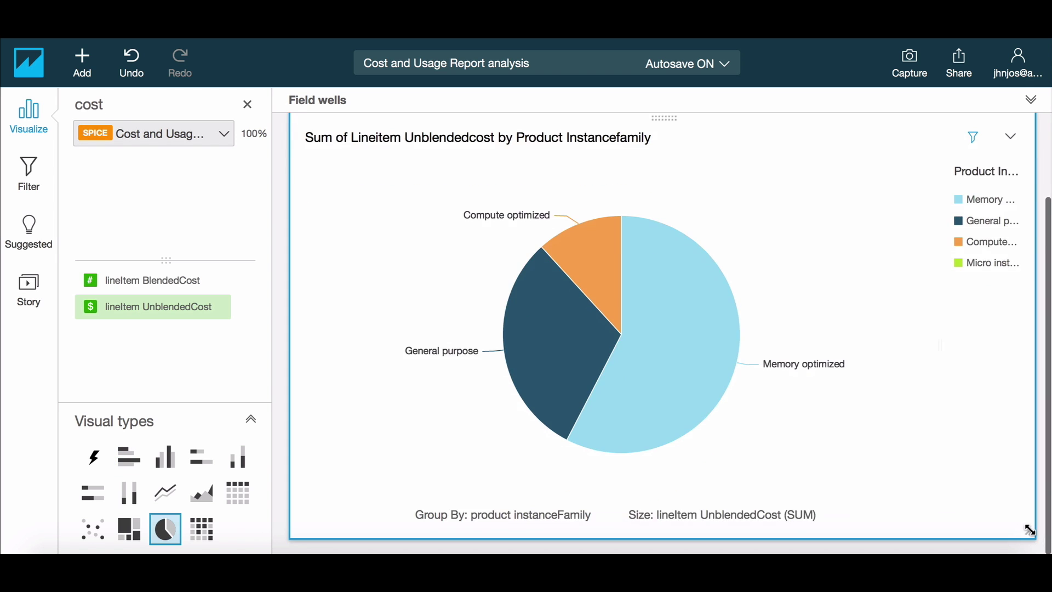
pyautogui.moveTo(1035, 536); pyautogui.dragTo(692, 393)
pyautogui.scroll(2, 501, 245)
pyautogui.moveTo(500, 245); pyautogui.dragTo(829, 137)
pyautogui.moveTo(1034, 423); pyautogui.dragTo(959, 279)
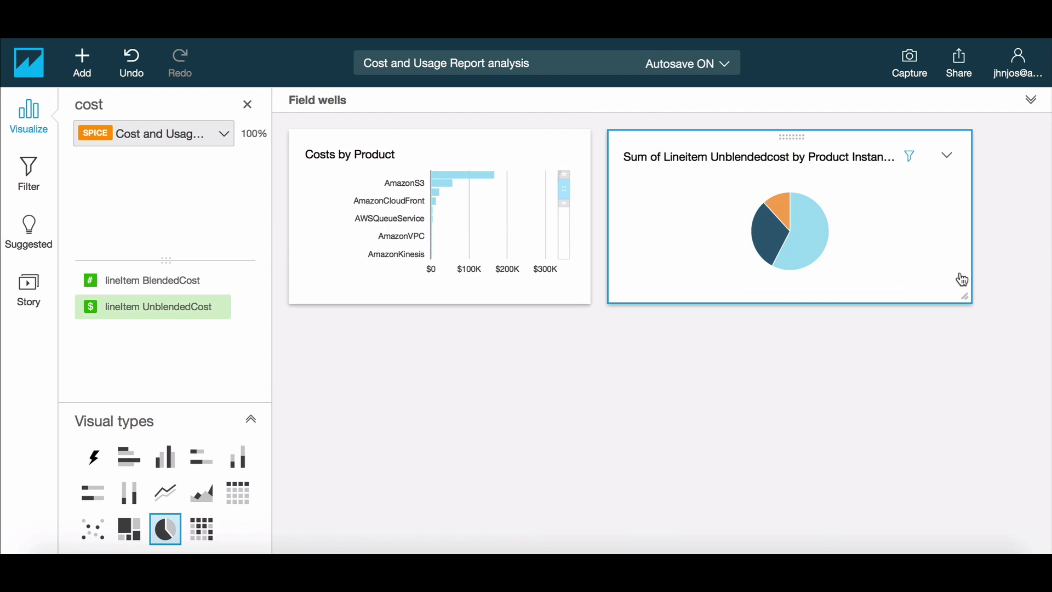
pyautogui.click(947, 155)
pyautogui.click(932, 203)
# Step: Put the pie legend at Bottom and add product instanceType as a drill-down level
pyautogui.click(145, 204)
pyautogui.click(115, 316)
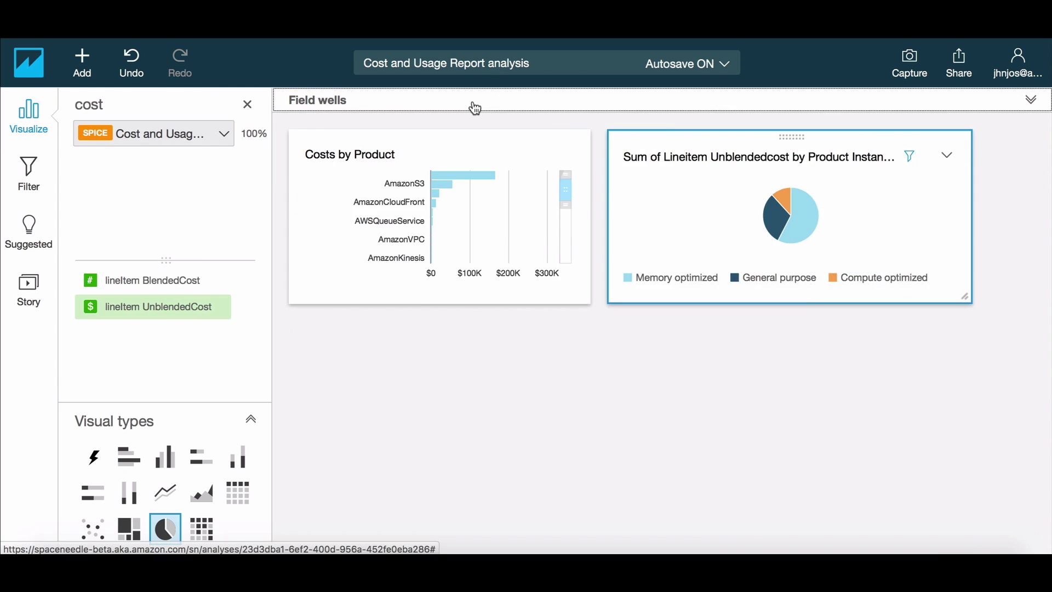
pyautogui.click(475, 105)
pyautogui.click(249, 106)
pyautogui.write('instan')
pyautogui.moveTo(141, 199); pyautogui.dragTo(614, 168)
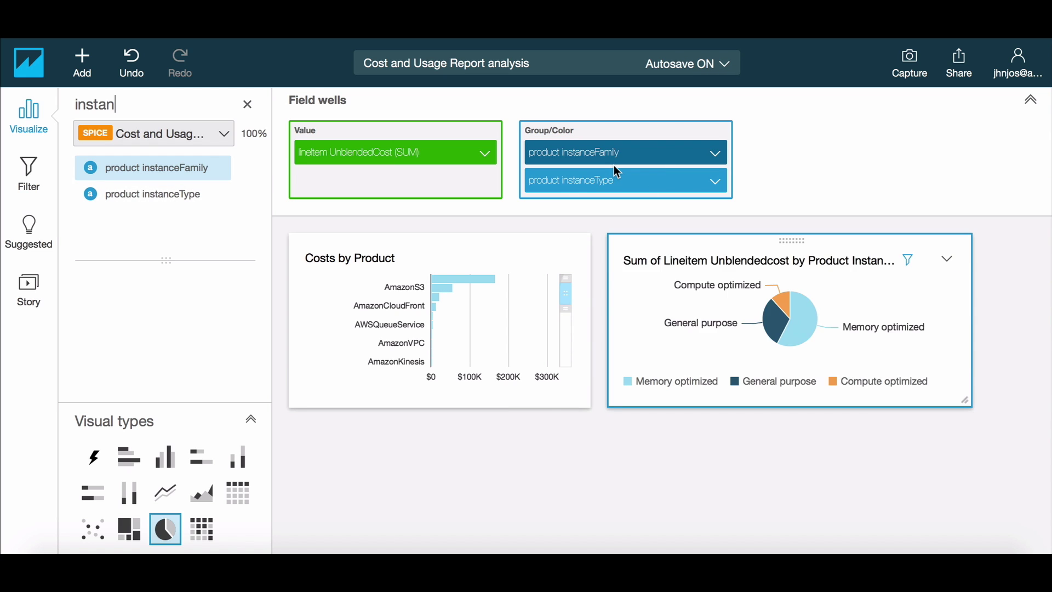
# Step: Test drilling into Memory optimized instance types and back up to families
pyautogui.click(798, 334)
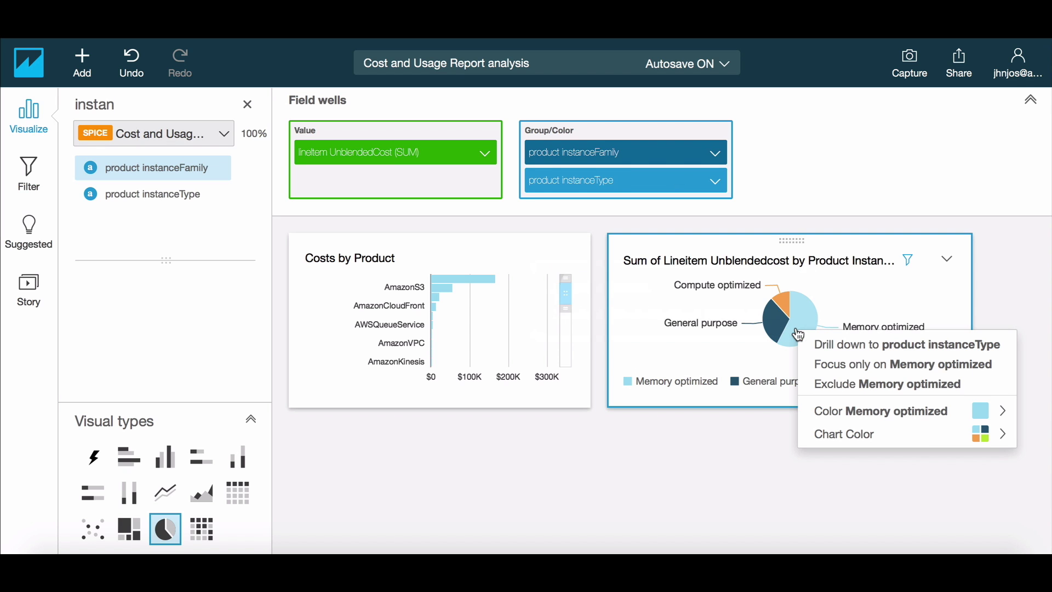
pyautogui.click(813, 344)
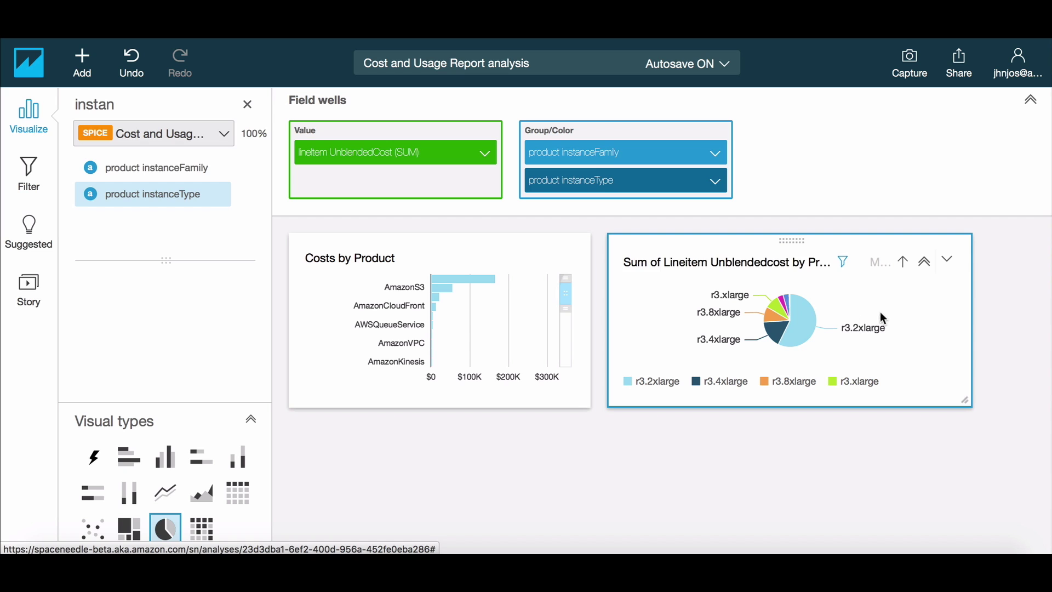
pyautogui.moveTo(815, 327)
pyautogui.click(812, 327)
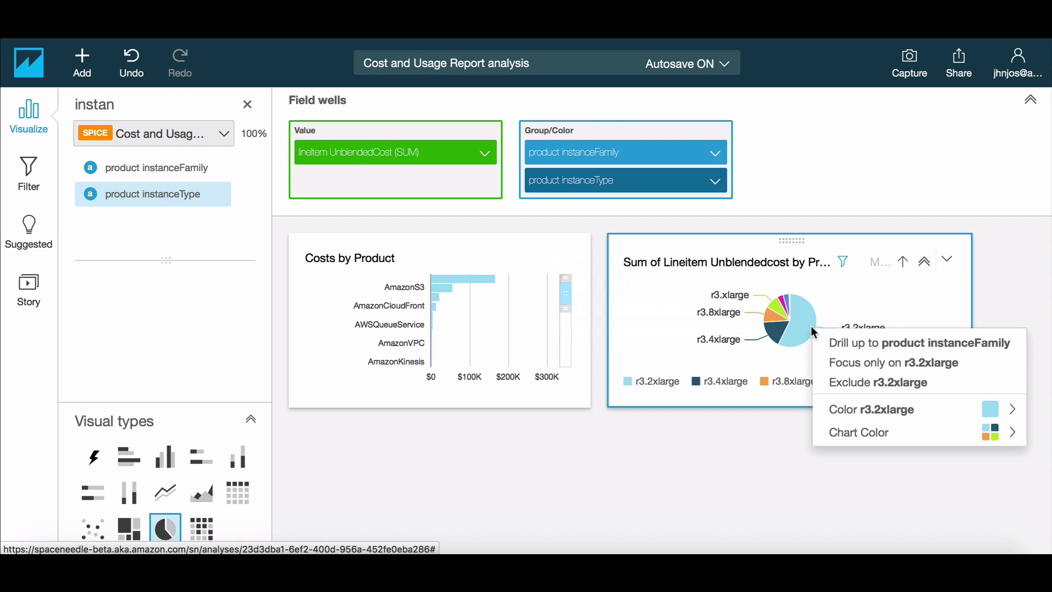
pyautogui.click(824, 342)
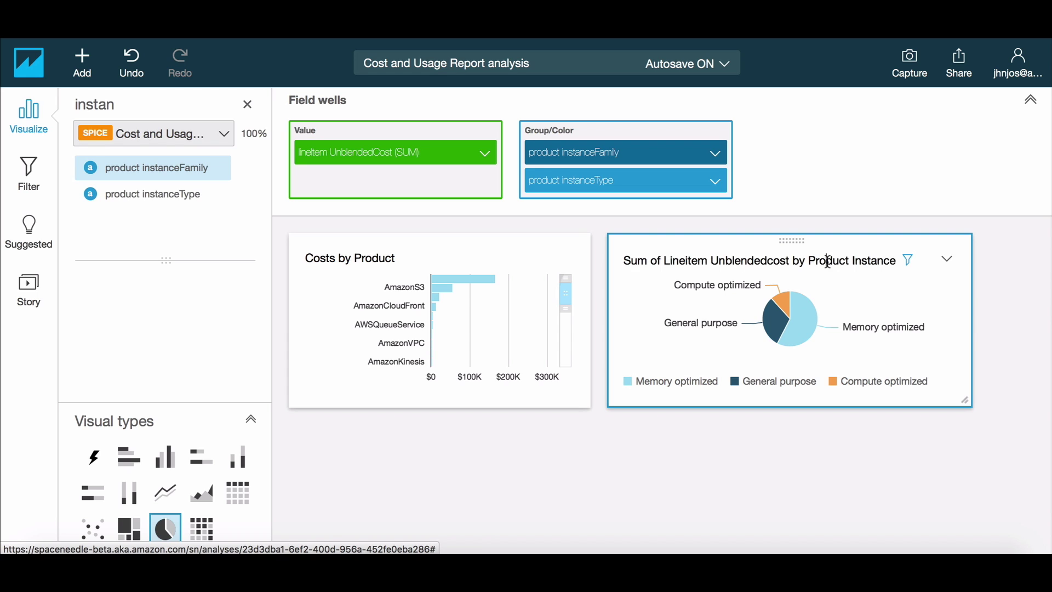
# Step: Retitle the pie 'Costs by Instance Family'
pyautogui.click(828, 262)
pyautogui.write('Costs by Instance Family')
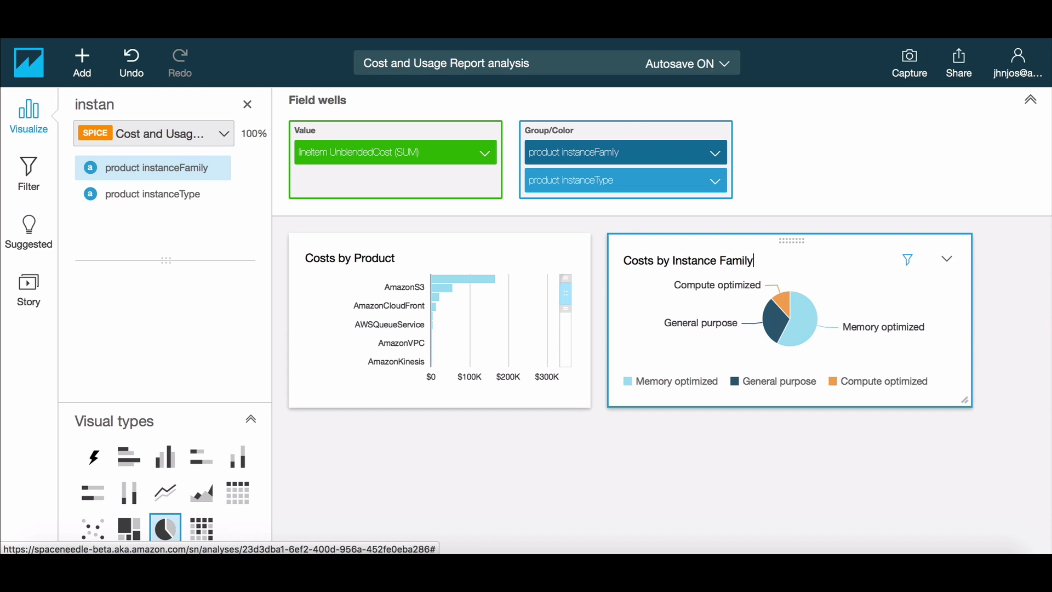
pyautogui.press('Return')
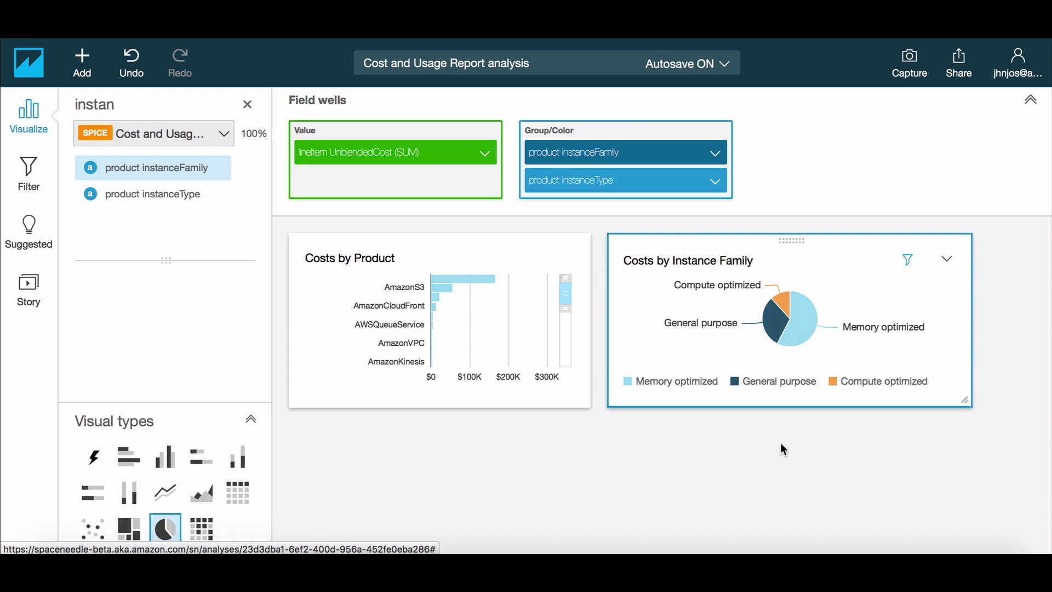
# Step: Add a new visual with lineItem ProductCode and summed lineItem UnblendedCost
pyautogui.click(85, 60)
pyautogui.click(100, 104)
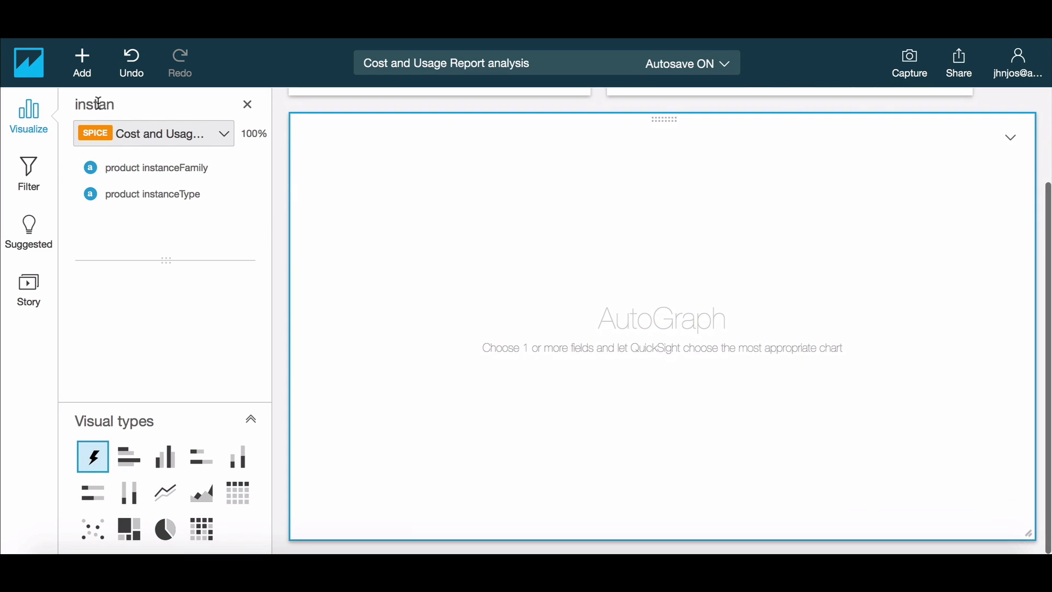
pyautogui.click(249, 107)
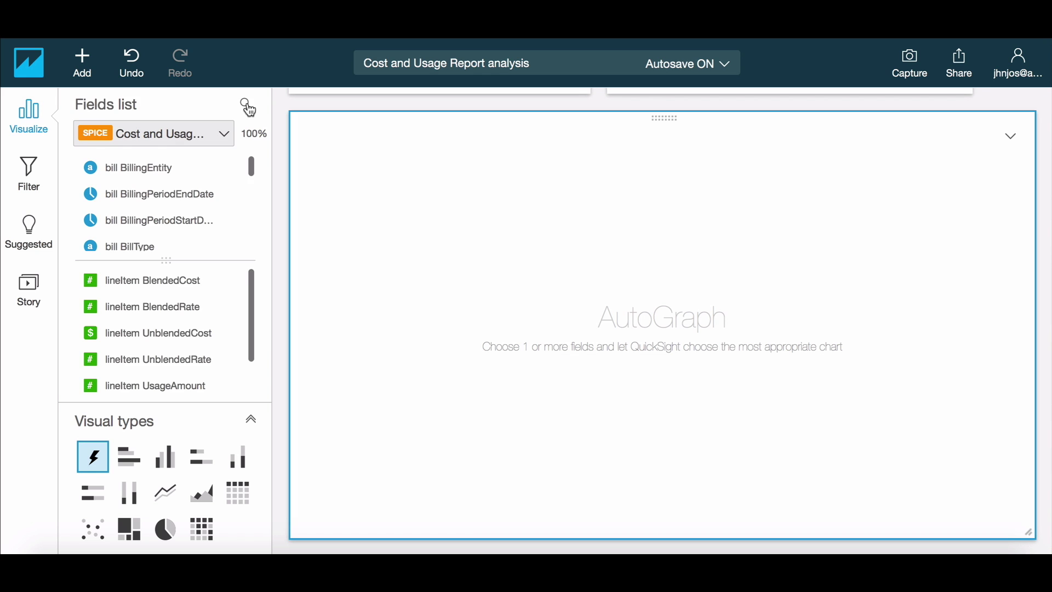
pyautogui.click(196, 105)
pyautogui.write('prod')
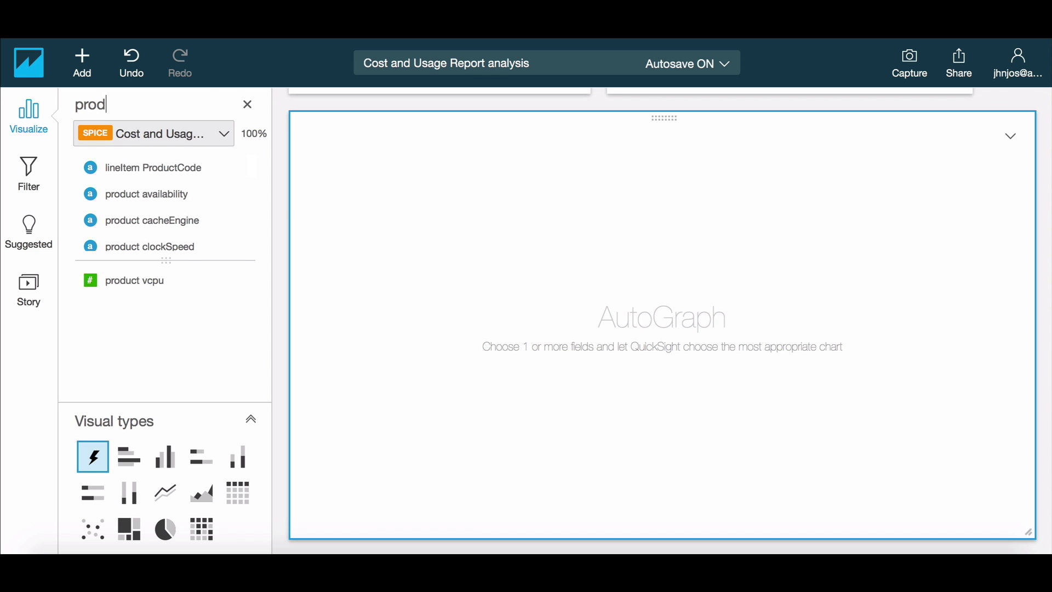
pyautogui.click(172, 168)
pyautogui.click(247, 104)
pyautogui.click(253, 107)
pyautogui.write('cost')
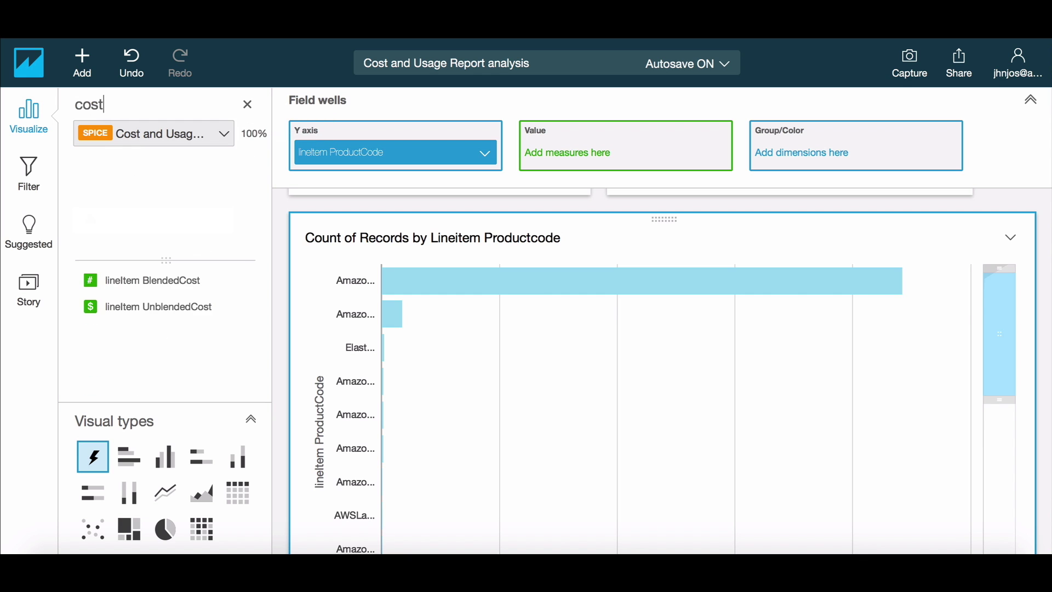
pyautogui.click(158, 306)
# Step: Plot it over lineItem UsageStartDate aggregated by day, showing Sep 4–26
pyautogui.doubleClick(102, 105)
pyautogui.write('date')
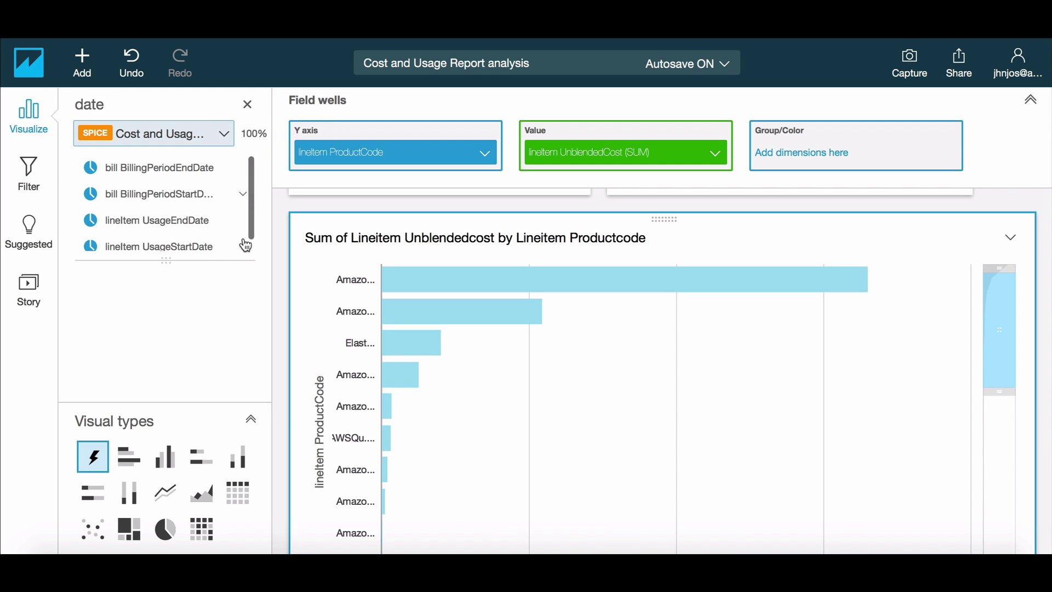
pyautogui.click(207, 247)
pyautogui.click(247, 104)
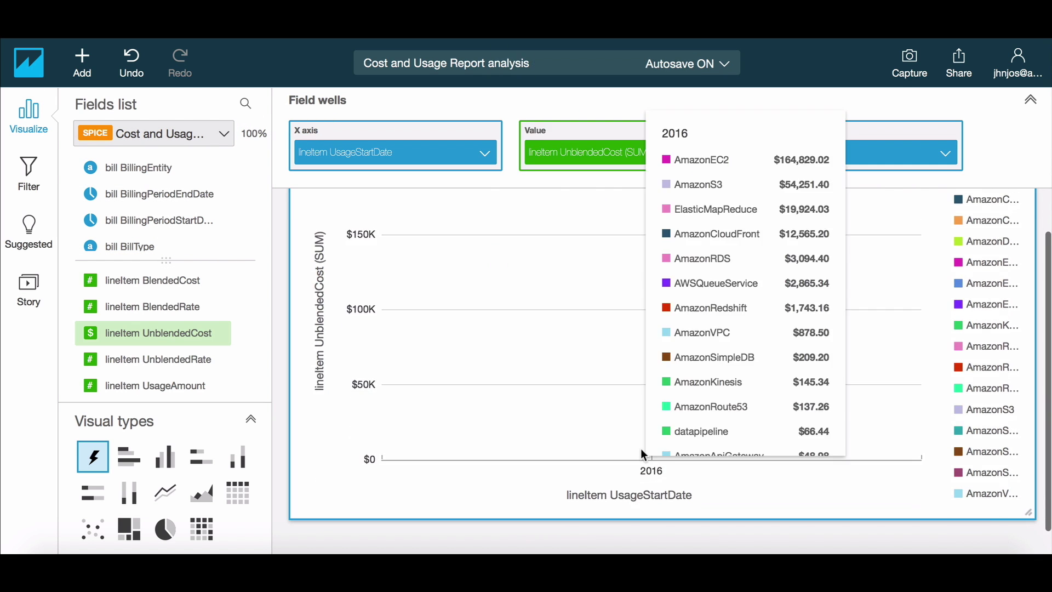
pyautogui.click(643, 456)
pyautogui.moveTo(658, 258)
pyautogui.click(855, 307)
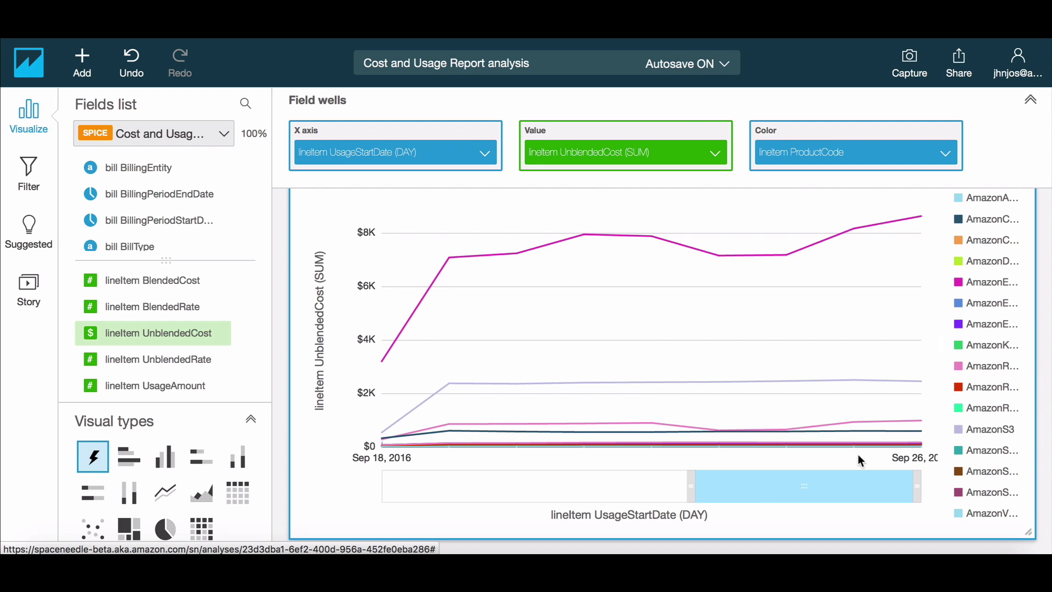
pyautogui.moveTo(694, 488); pyautogui.dragTo(439, 485)
pyautogui.moveTo(712, 485); pyautogui.dragTo(918, 483)
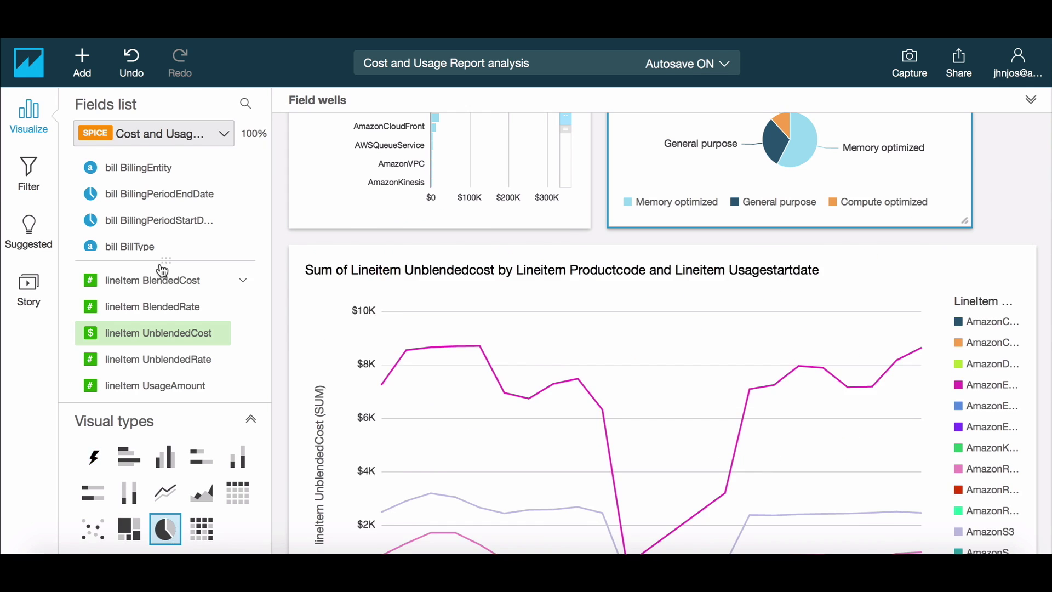
# Step: Apply the ProductCode and instanceFamily filters to the daily chart as well
pyautogui.click(14, 176)
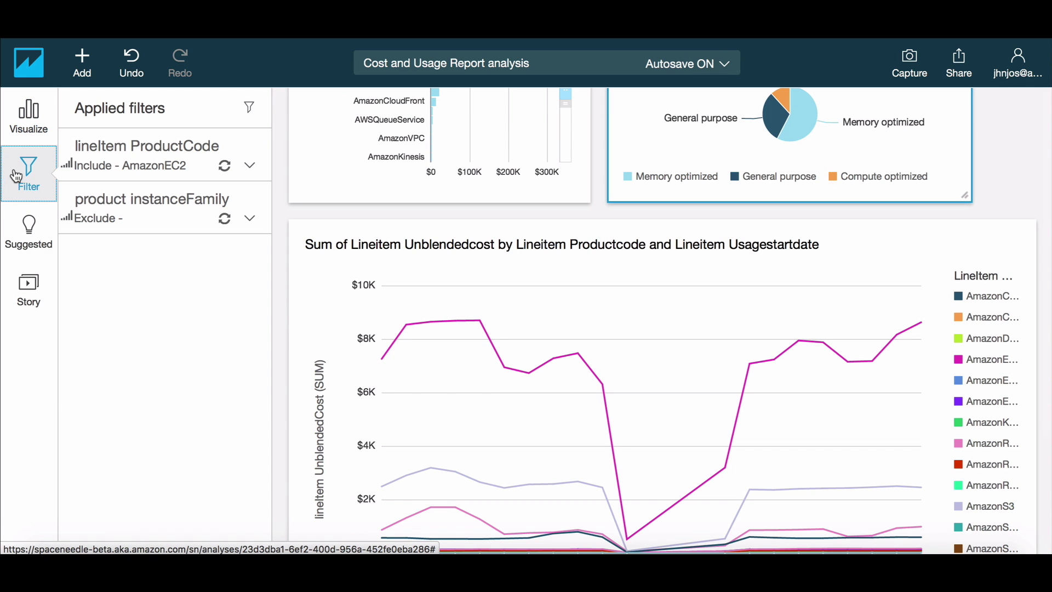
pyautogui.click(250, 165)
pyautogui.click(317, 193)
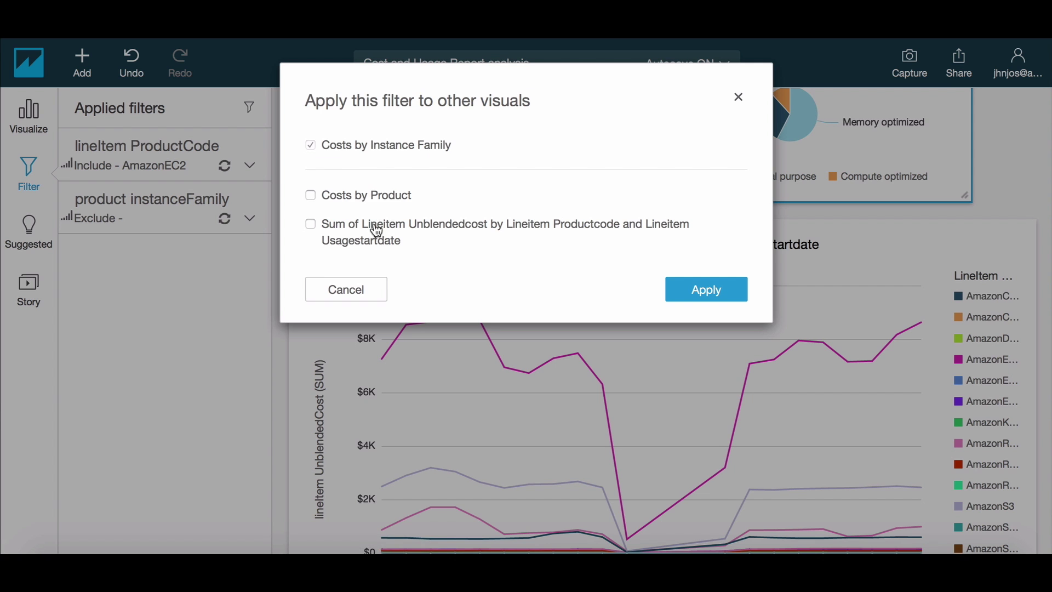
pyautogui.click(707, 289)
pyautogui.click(250, 219)
pyautogui.click(353, 245)
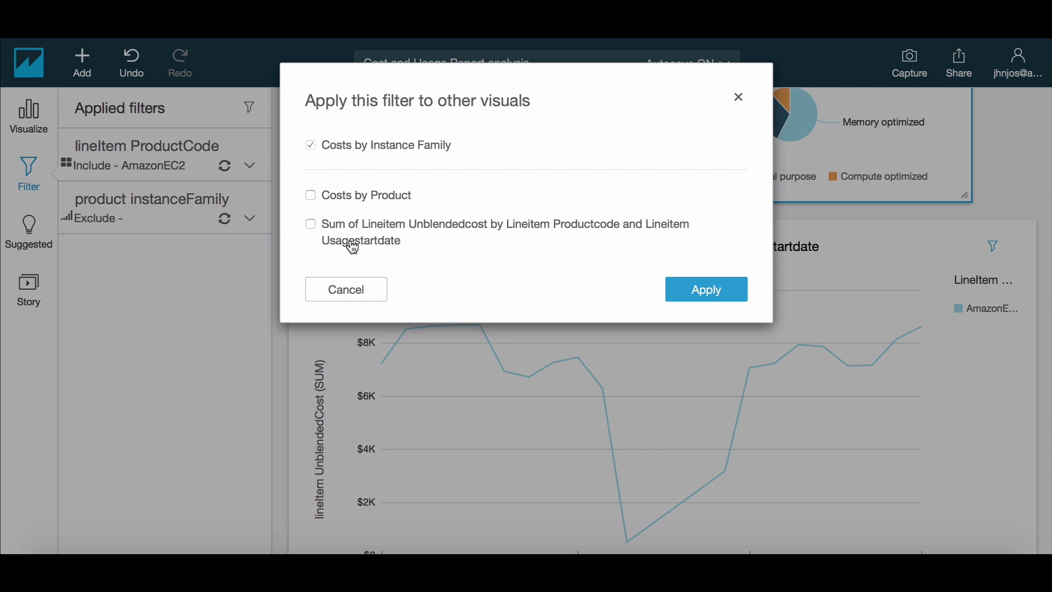
pyautogui.click(707, 289)
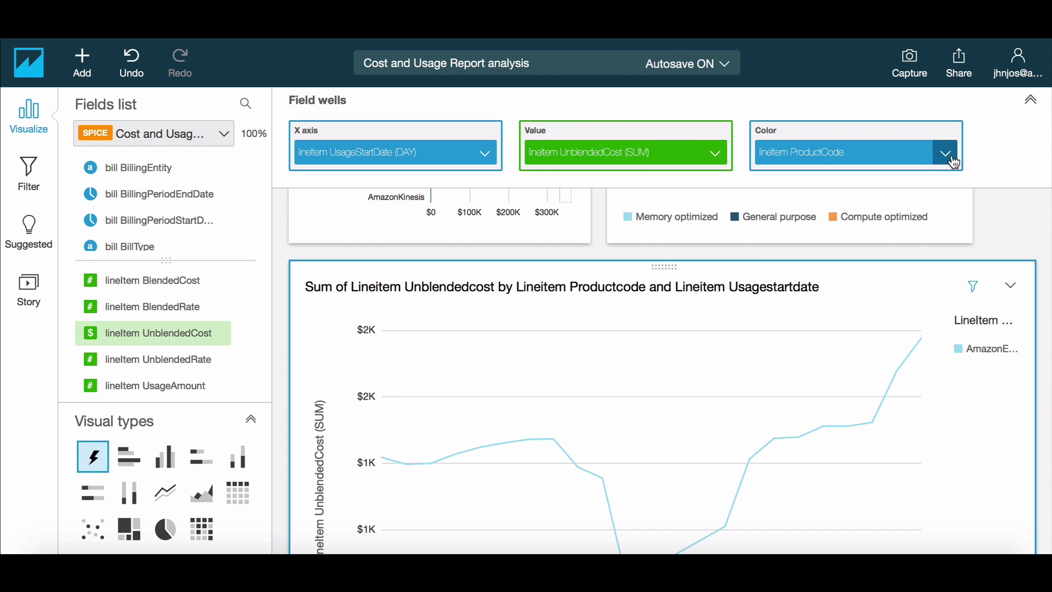
pyautogui.click(942, 153)
# Step: Colour the daily chart by product instanceType as vertical stacked bars
pyautogui.click(870, 301)
pyautogui.scroll(-4, 1008, 242)
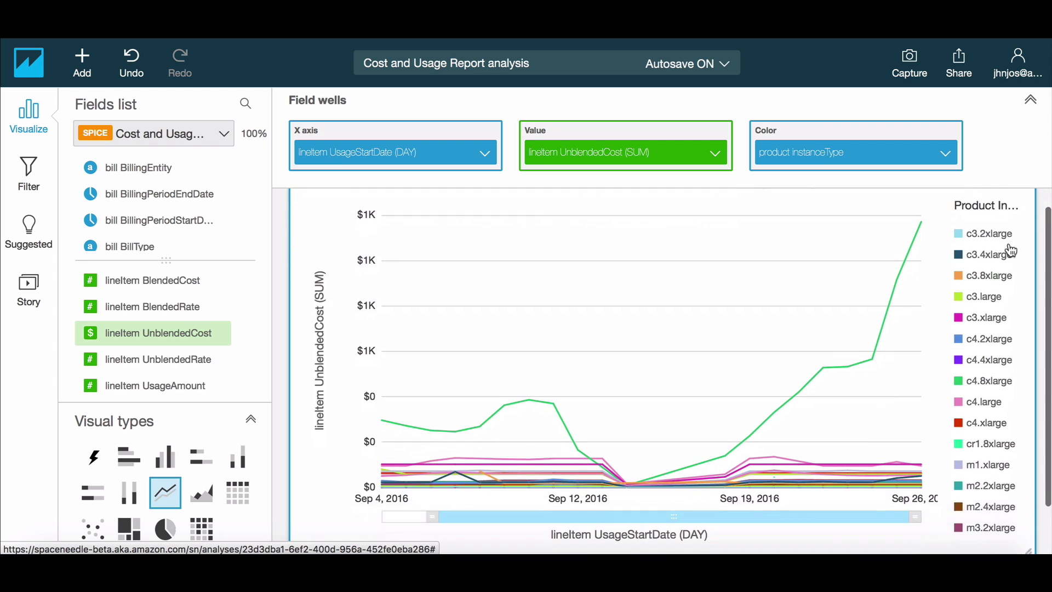
pyautogui.click(237, 456)
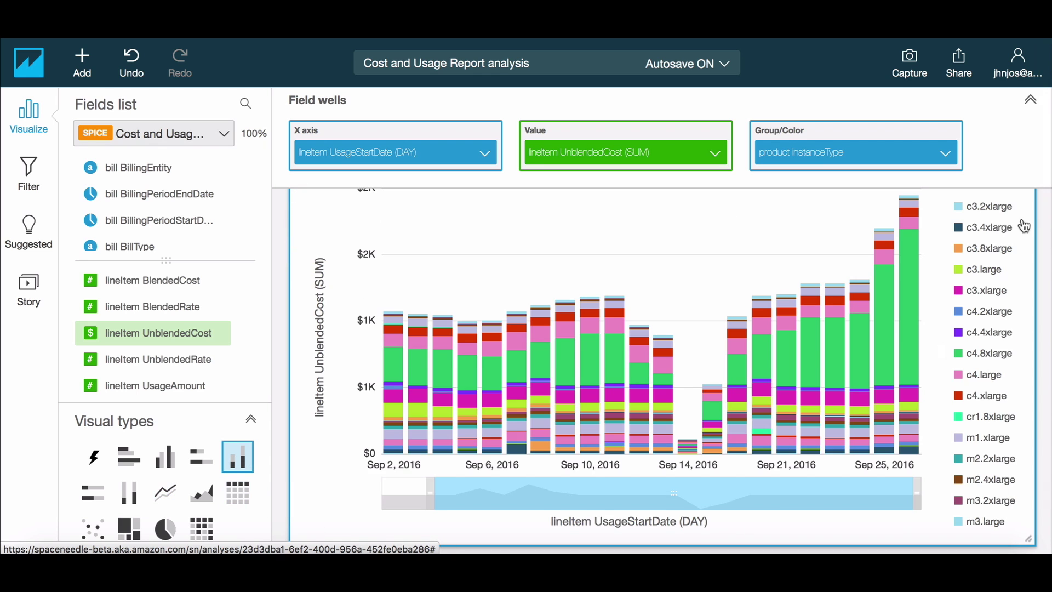
pyautogui.click(1030, 102)
pyautogui.moveTo(1048, 264); pyautogui.dragTo(1048, 219)
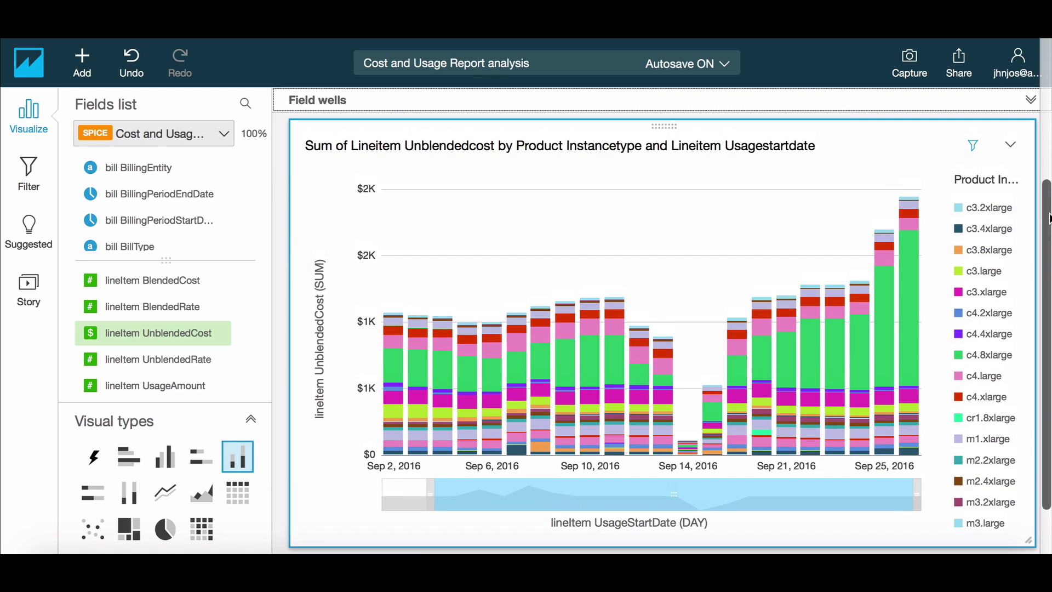
# Step: Retitle the chart 'Cost by Instance Type over Time' and review its bars
pyautogui.tripleClick(801, 151)
pyautogui.write('Cost by Instance Type over Time')
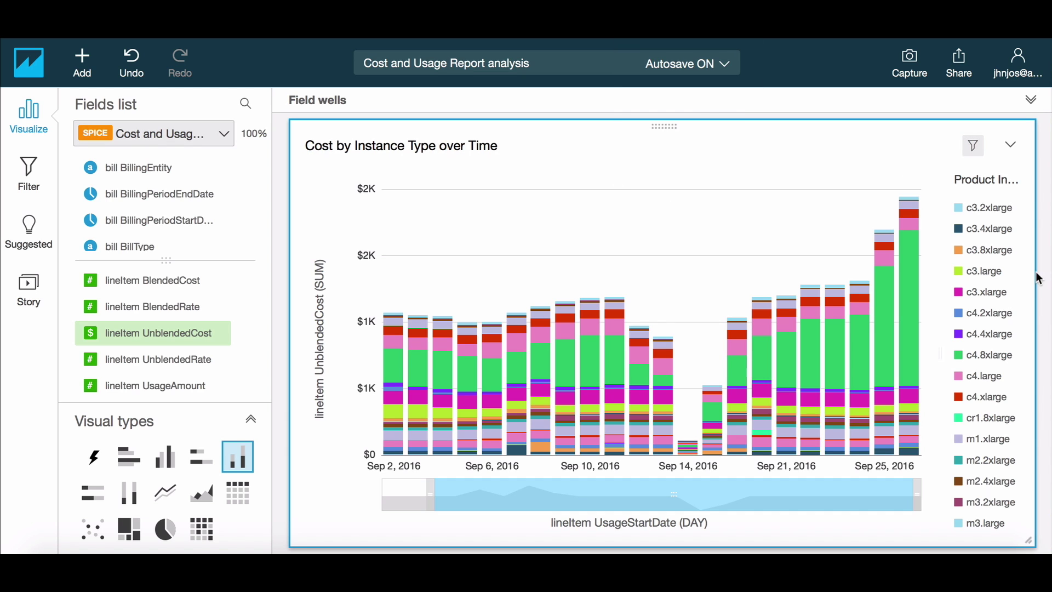
pyautogui.moveTo(911, 328)
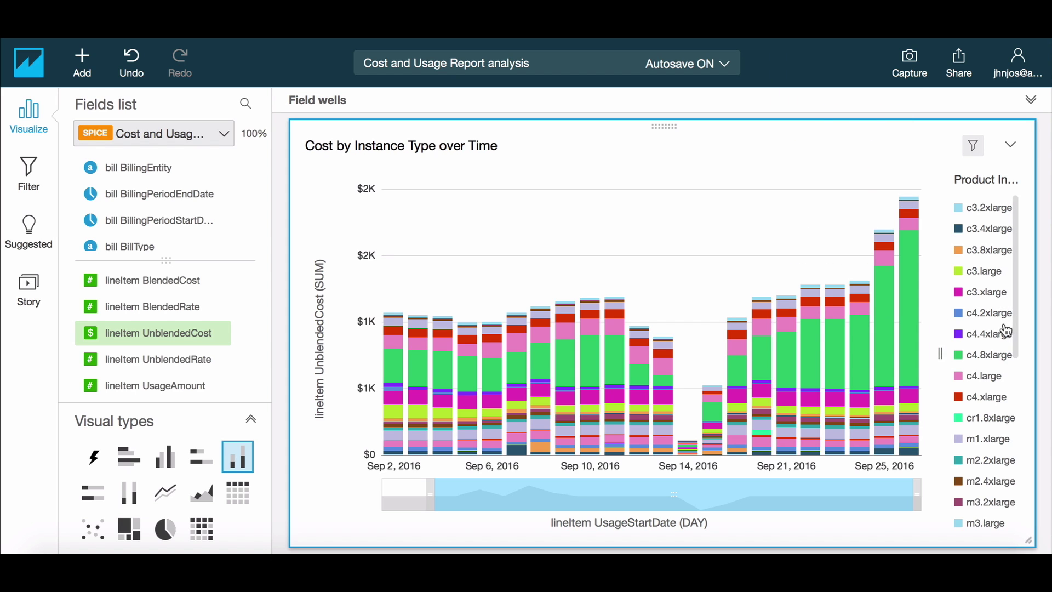
pyautogui.click(910, 338)
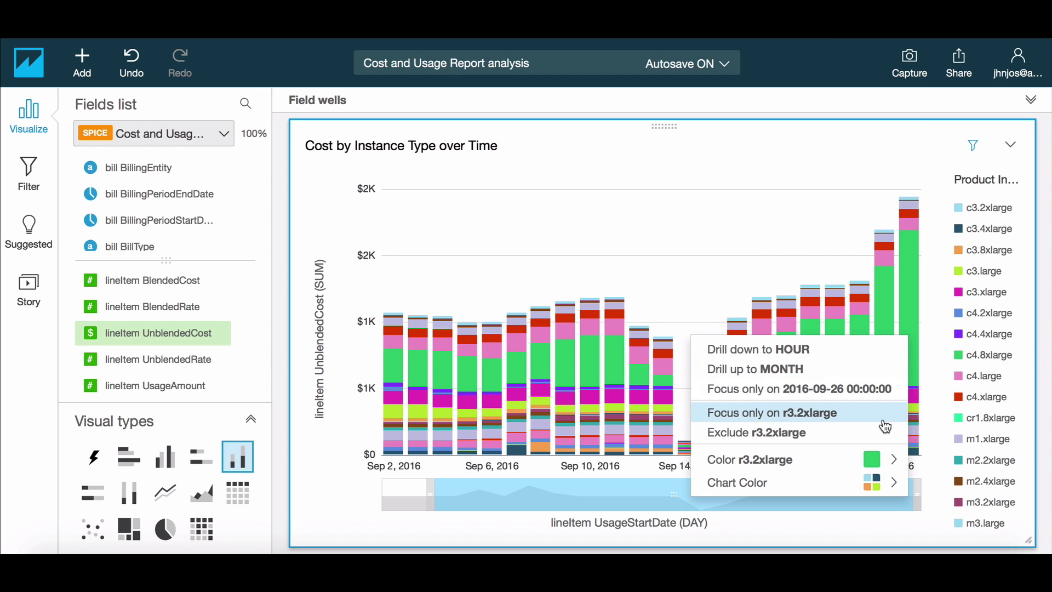
pyautogui.click(1040, 299)
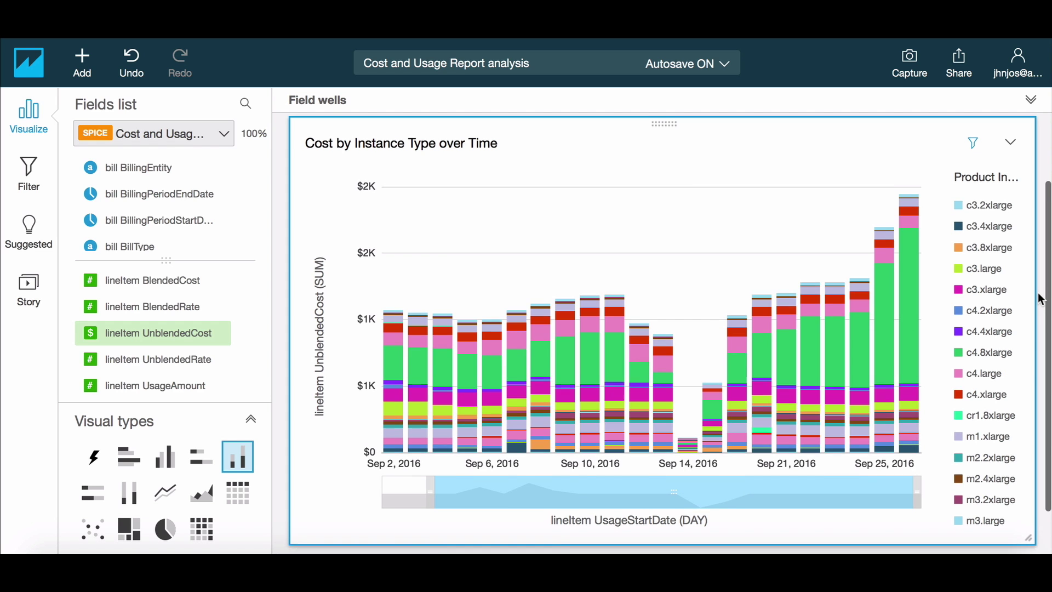
pyautogui.scroll(-1, 1040, 299)
pyautogui.scroll(-1, 1040, 300)
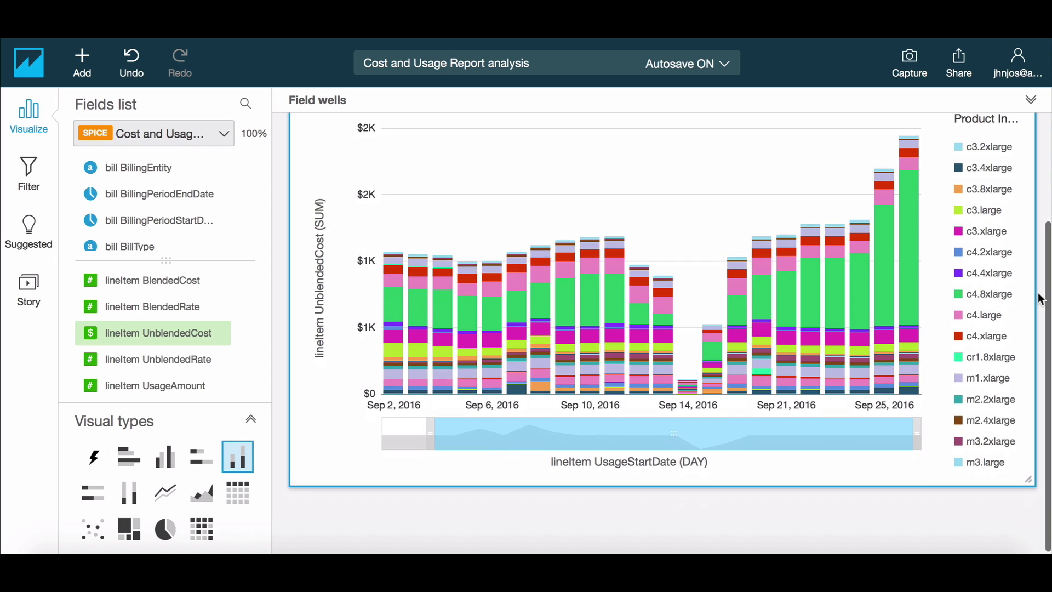
pyautogui.scroll(2, 1040, 300)
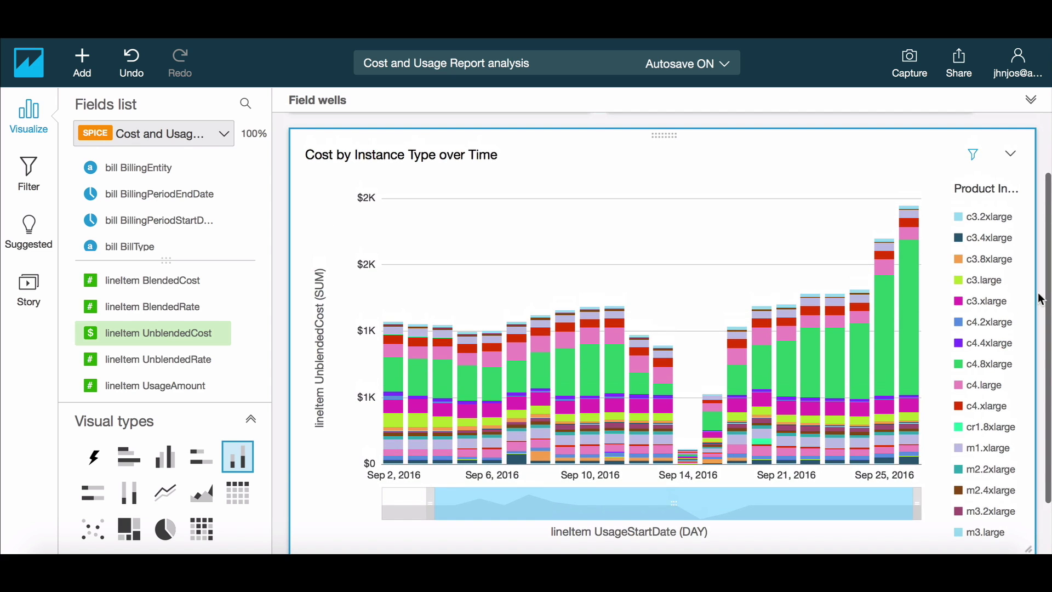
pyautogui.click(82, 61)
# Step: Add a visual of lineItem UsageAmount by instance type, excluding one type, split by pricing term
pyautogui.click(102, 101)
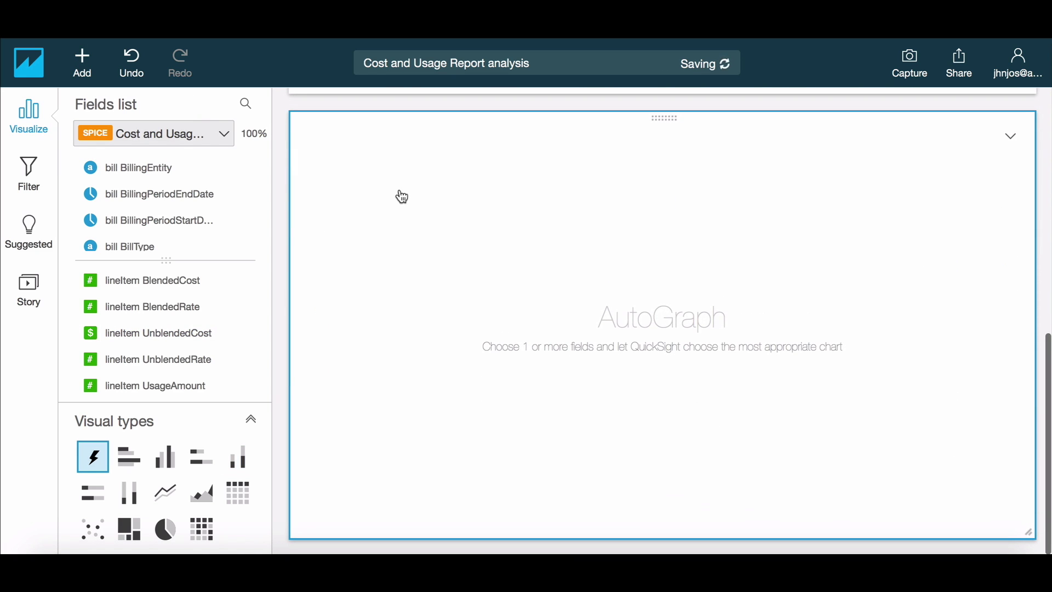
pyautogui.click(246, 104)
pyautogui.write('instan')
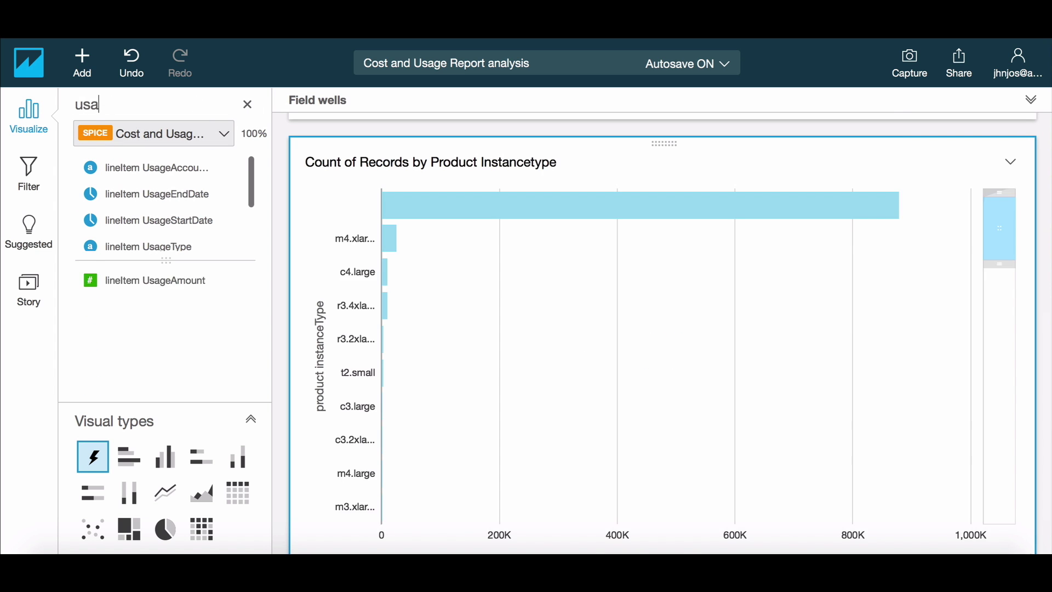
pyautogui.click(183, 279)
pyautogui.click(406, 203)
pyautogui.click(435, 238)
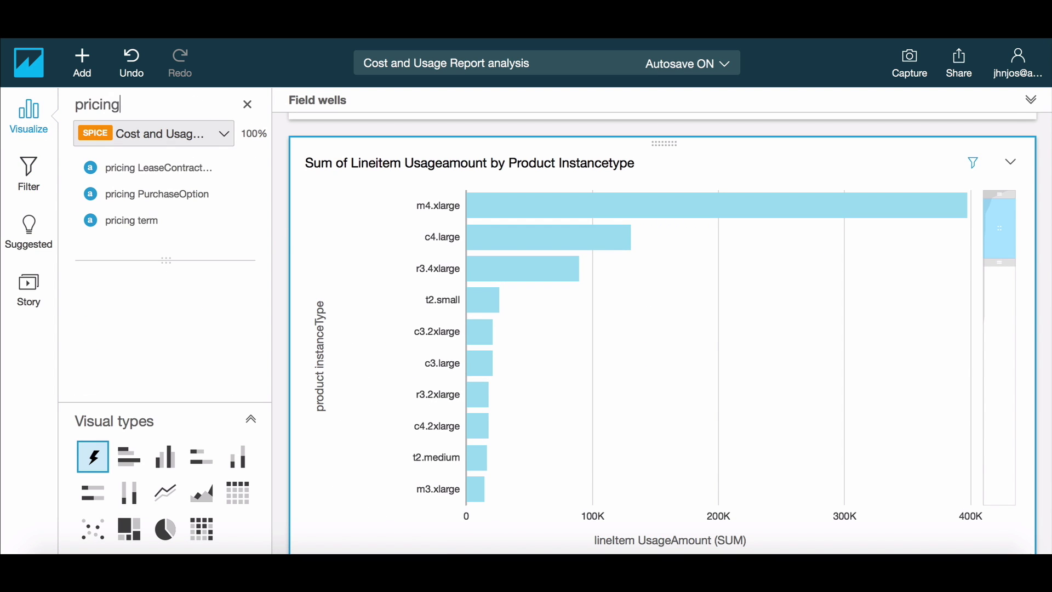
pyautogui.click(131, 220)
# Step: Title the chart 'Instance usage and Pricing term'
pyautogui.tripleClick(628, 163)
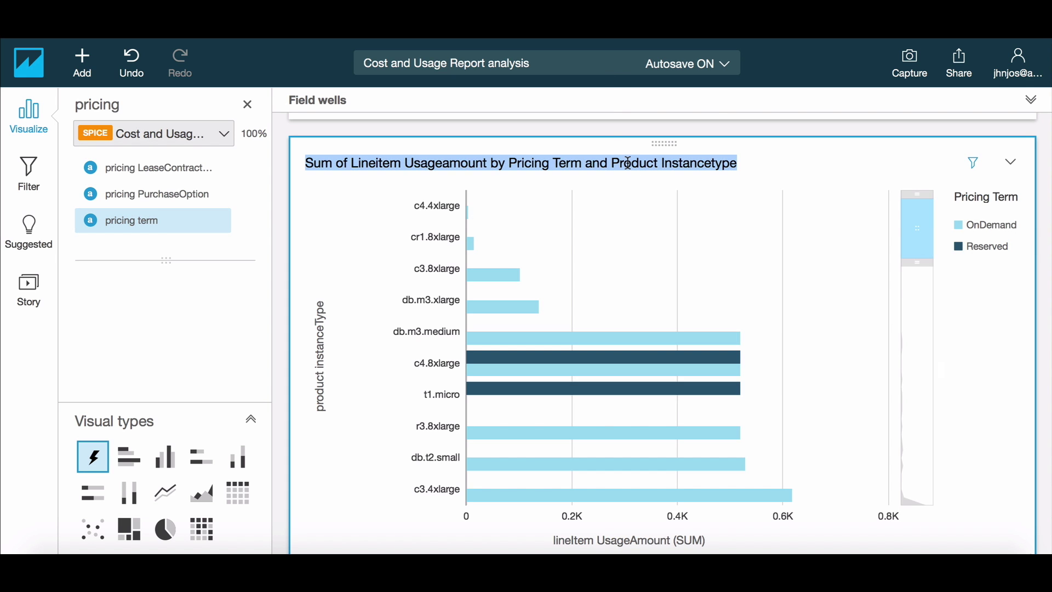
pyautogui.write('Instance usage and Pricing terms')
pyautogui.press('BackSpace')
pyautogui.press('Return')
# Step: Narrow the range slider to show only t2.micro through m4.xlarge
pyautogui.moveTo(917, 263); pyautogui.dragTo(917, 500)
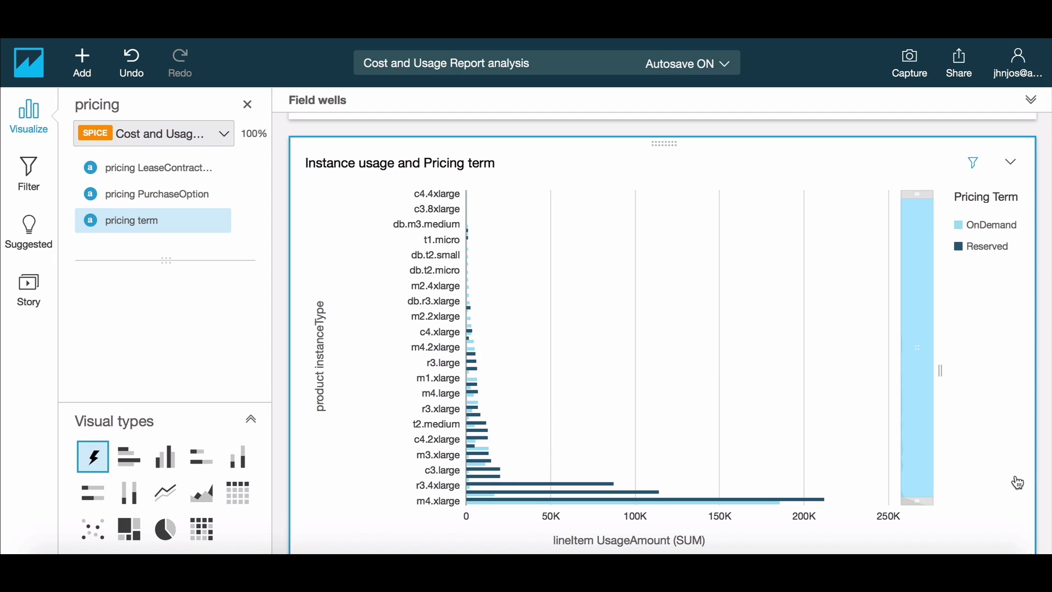
pyautogui.moveTo(496, 424)
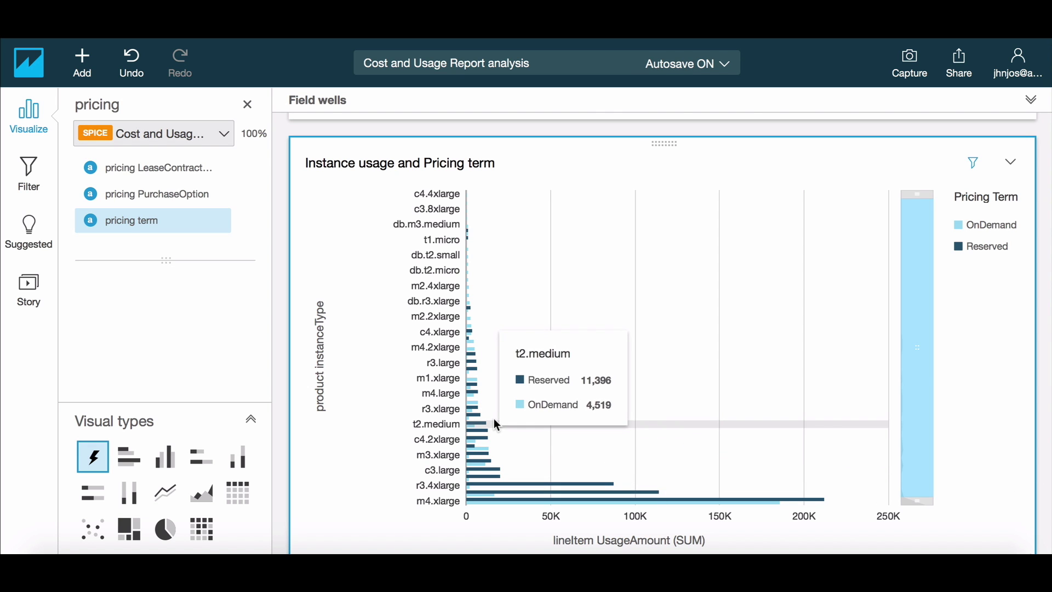
pyautogui.moveTo(924, 193); pyautogui.dragTo(922, 401)
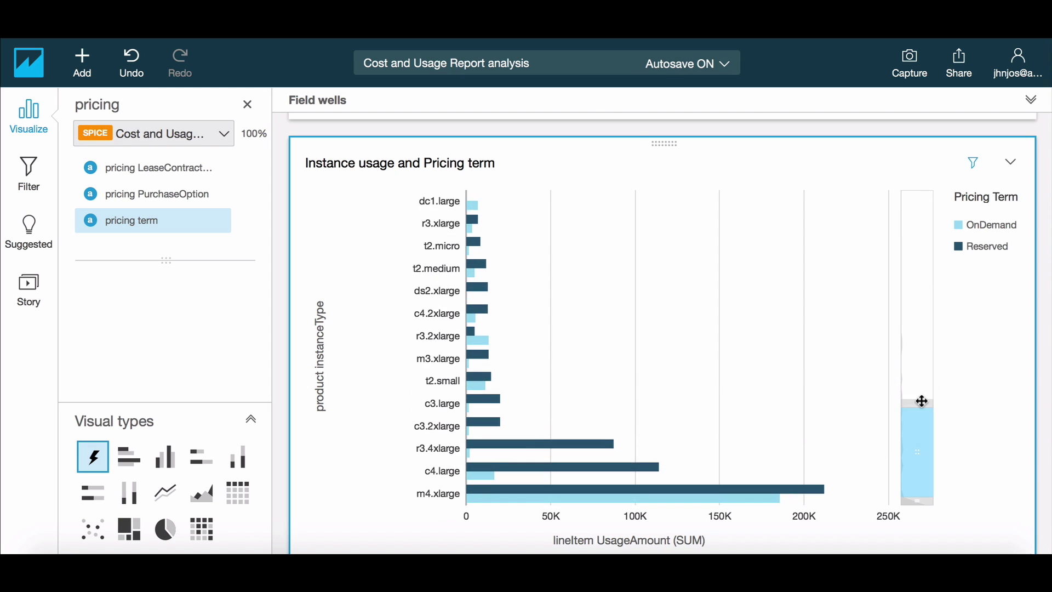
pyautogui.moveTo(655, 315)
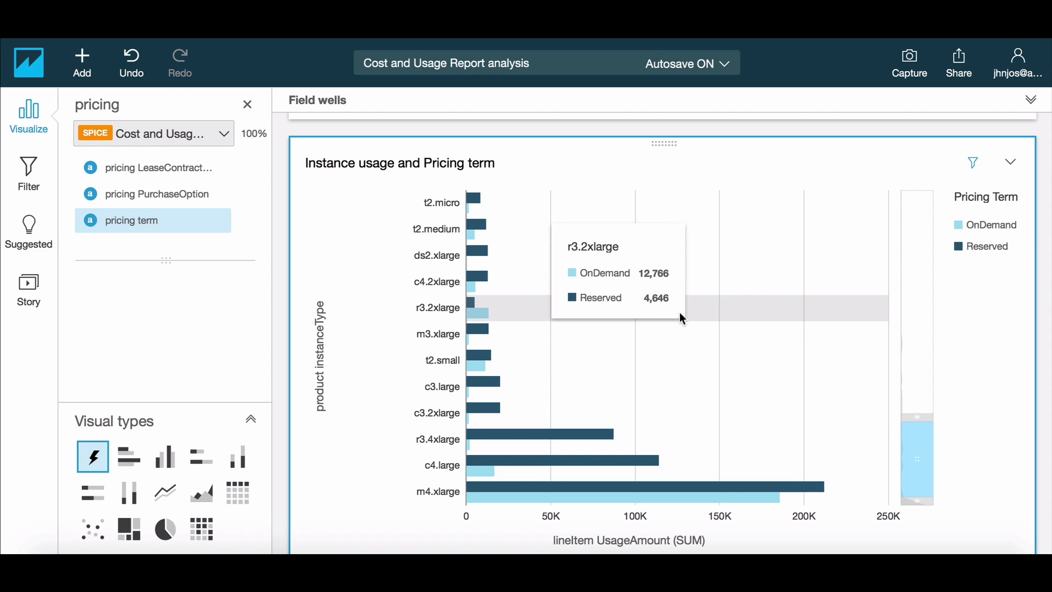
pyautogui.scroll(8, 1026, 443)
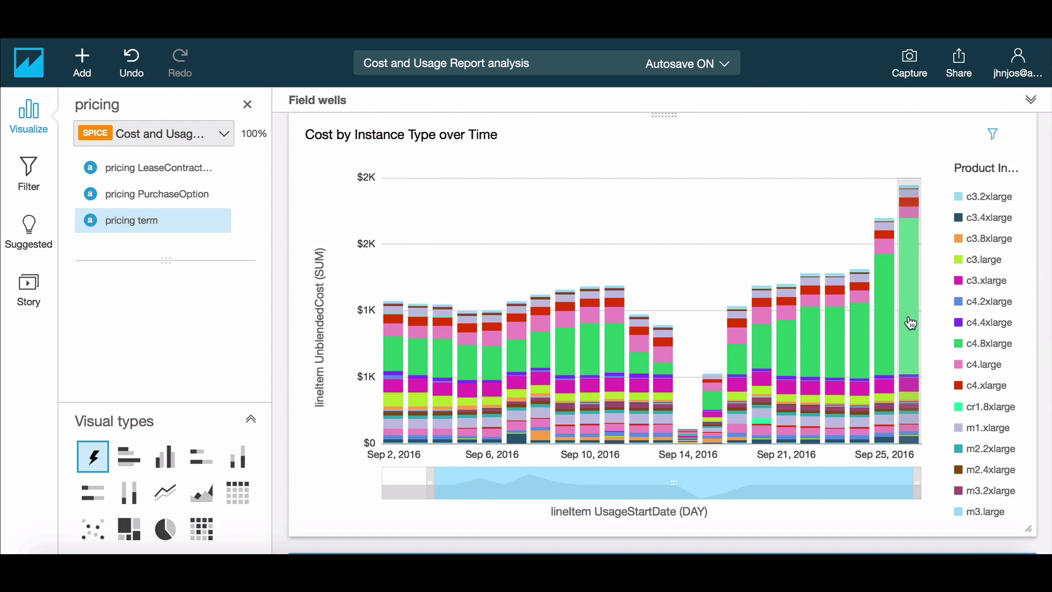
# Step: Colour the whole Cost by Instance Type over Time chart light green
pyautogui.click(910, 322)
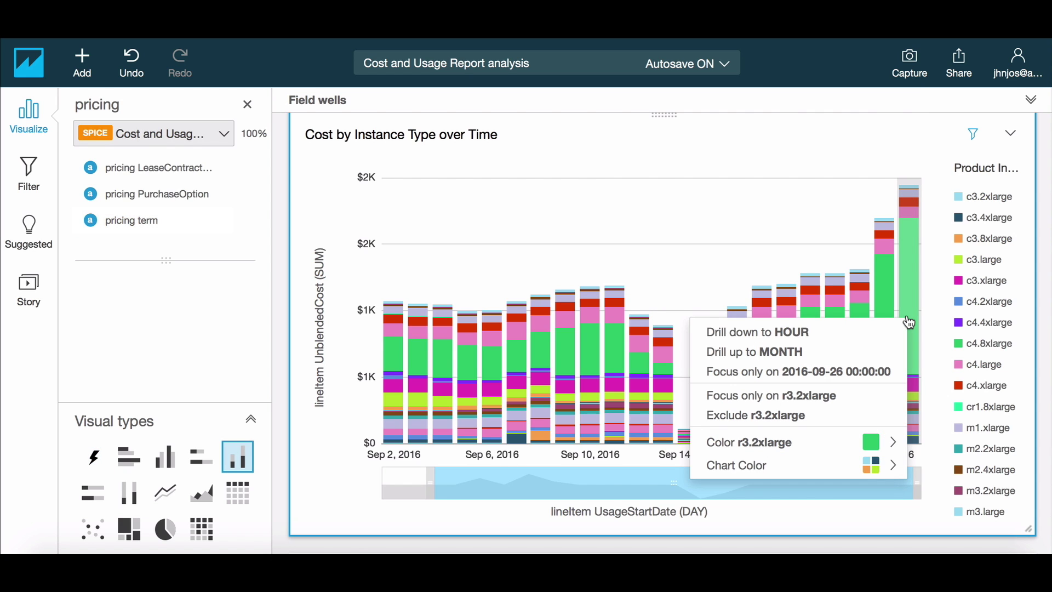
pyautogui.click(916, 391)
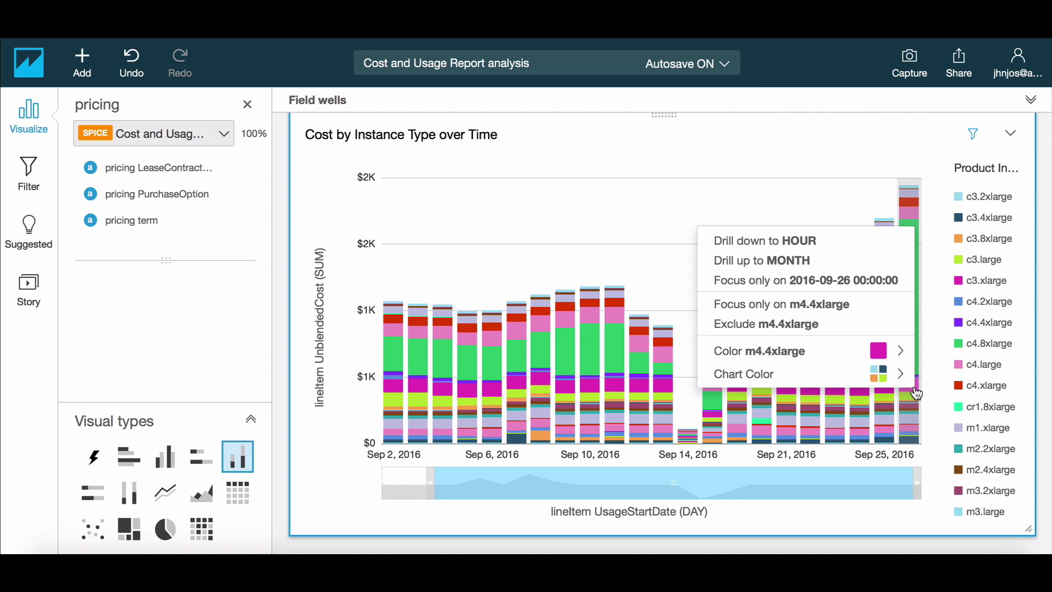
pyautogui.click(908, 379)
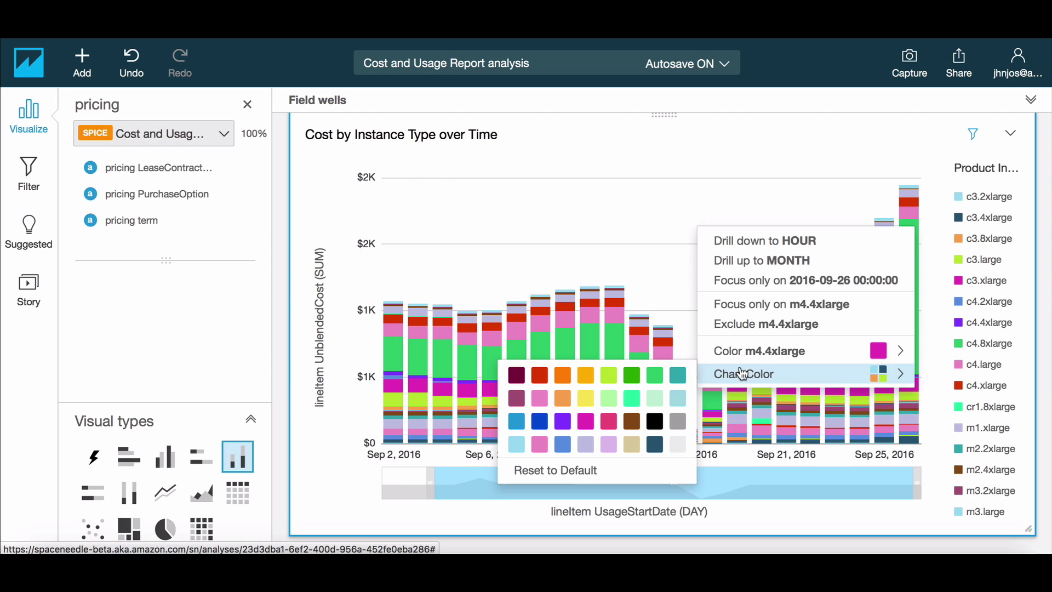
pyautogui.click(655, 398)
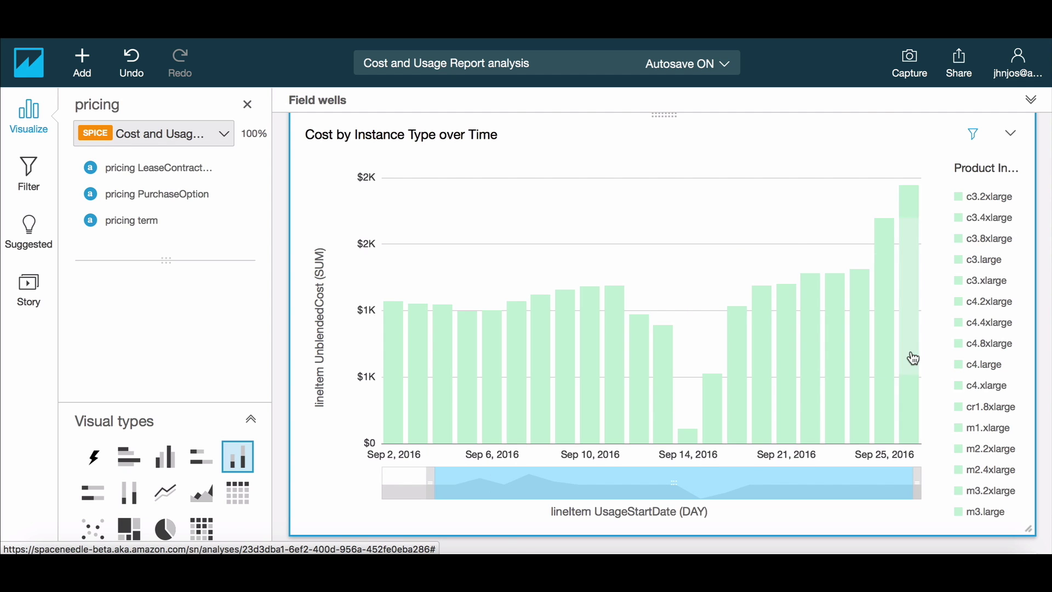
# Step: Highlight the r3.2xlarge segments in plum
pyautogui.click(916, 327)
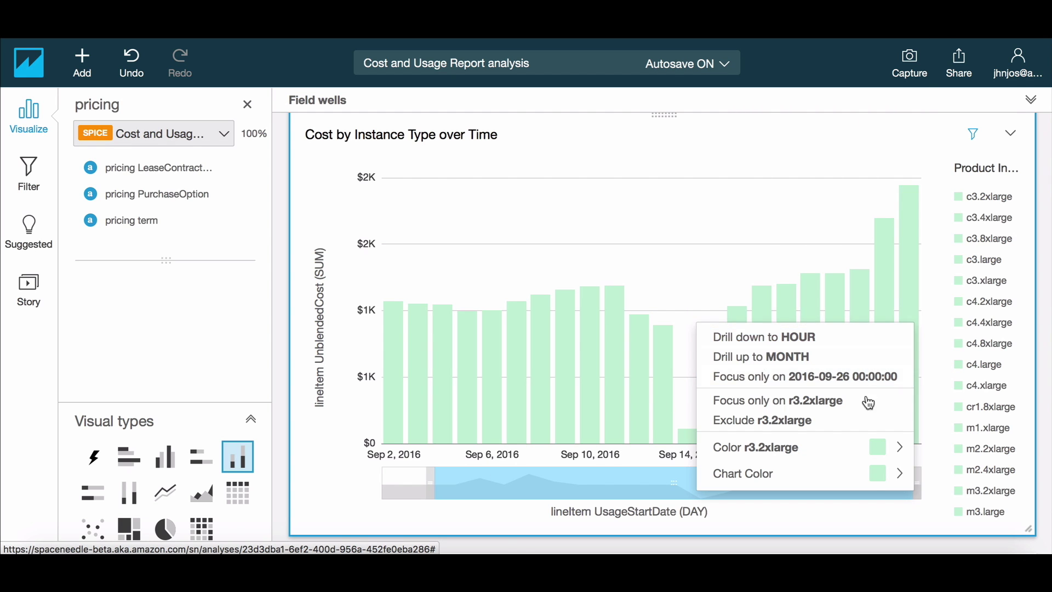
pyautogui.click(865, 454)
pyautogui.click(515, 378)
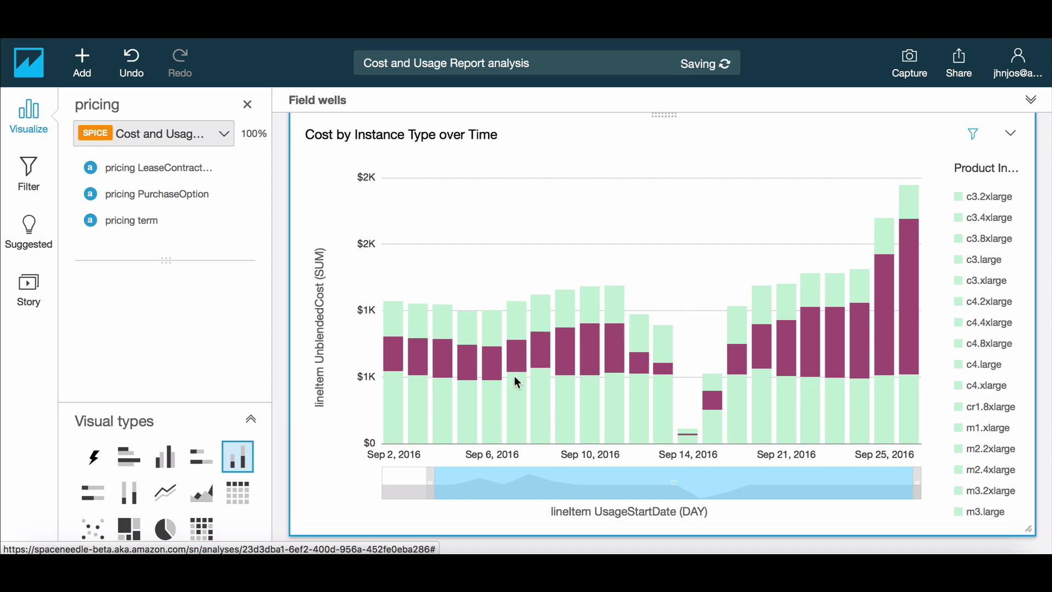
pyautogui.scroll(-6, 1042, 422)
pyautogui.scroll(-2, 1042, 422)
pyautogui.scroll(10, 778, 291)
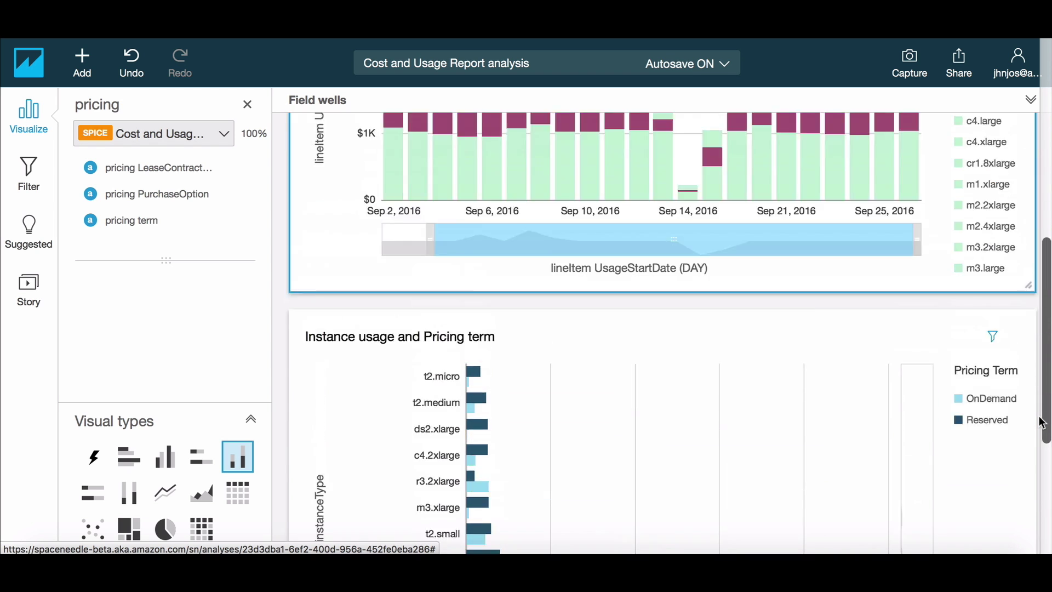
pyautogui.moveTo(753, 298); pyautogui.dragTo(872, 285)
pyautogui.scroll(-5, 884, 380)
pyautogui.scroll(-10, 1010, 488)
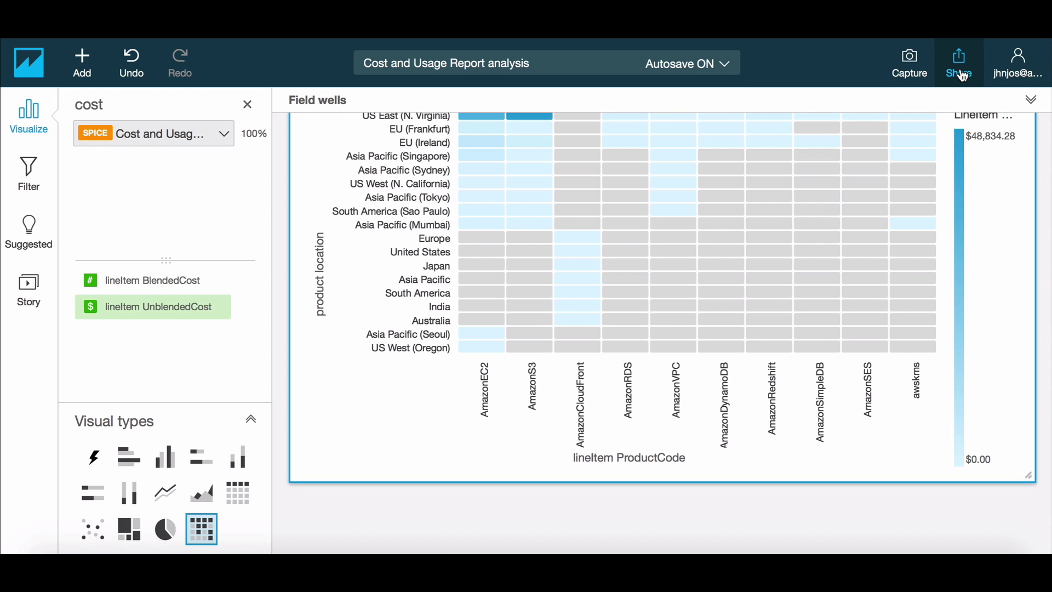
# Step: Create a dashboard from the analysis named 'Cost Analysis September'
pyautogui.click(959, 60)
pyautogui.click(970, 104)
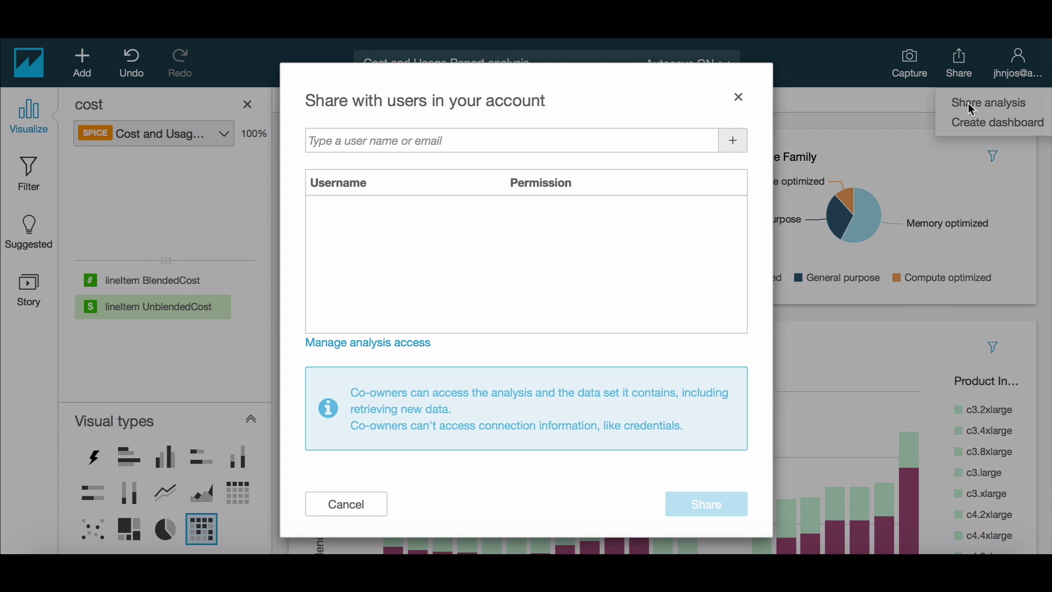
pyautogui.click(738, 99)
pyautogui.click(960, 61)
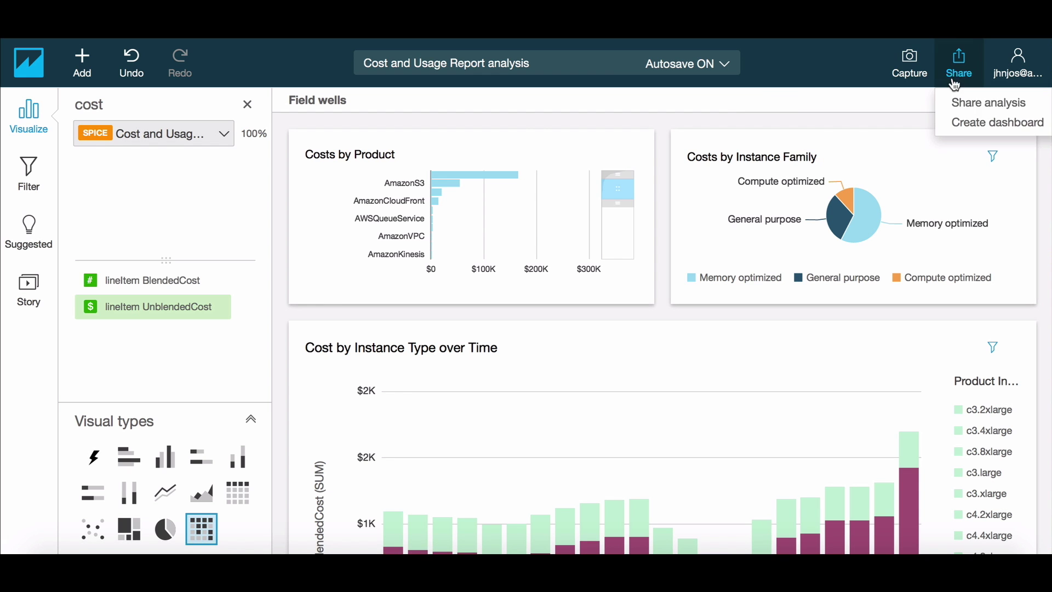
pyautogui.click(996, 122)
pyautogui.click(590, 146)
pyautogui.write('Cost Analysis September')
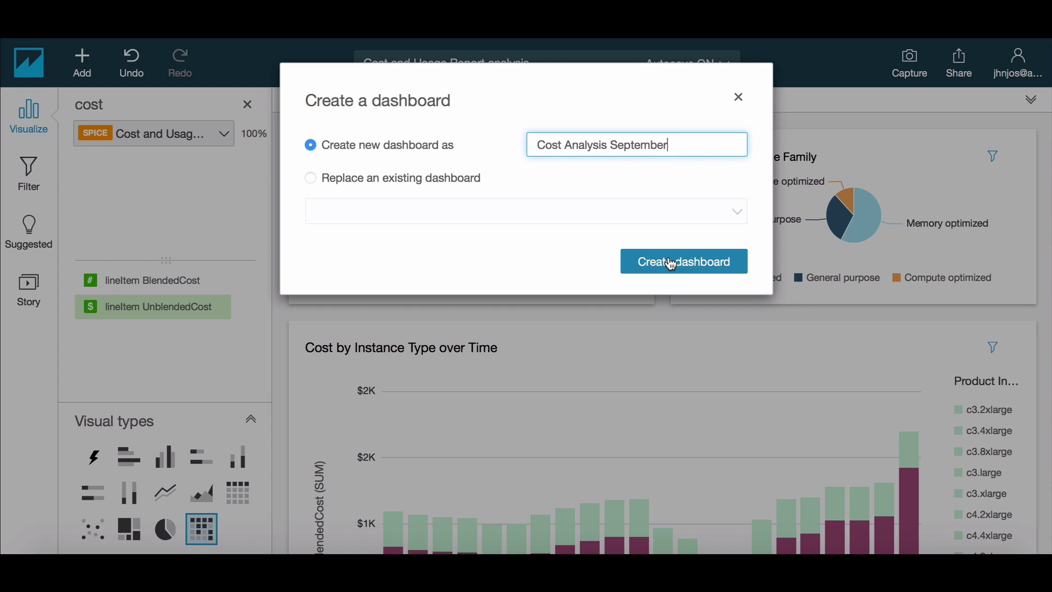
pyautogui.click(676, 263)
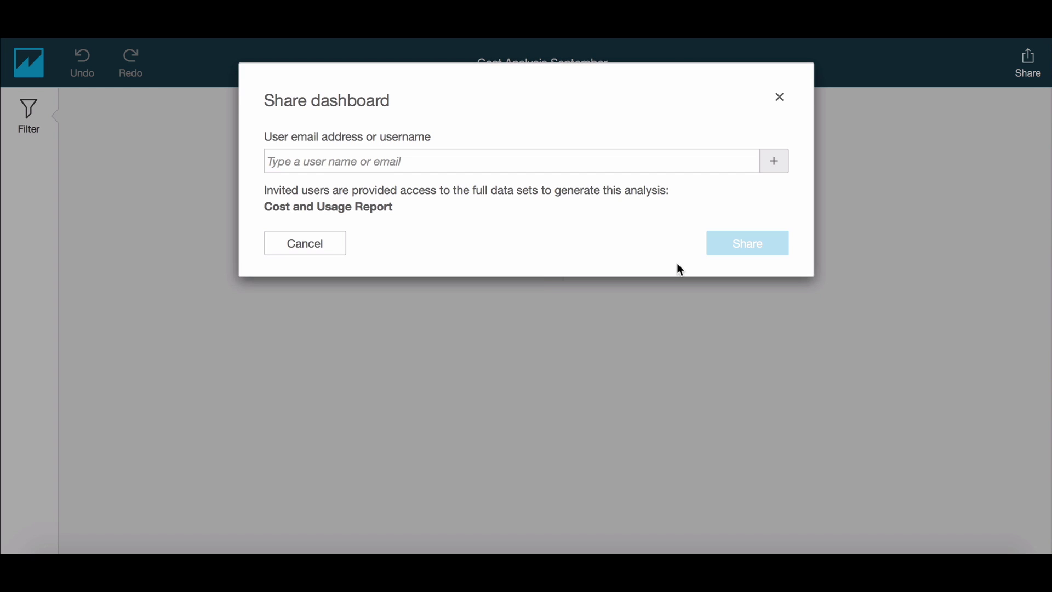
# Step: Close the Share dashboard dialog and inspect a bar in the cost-over-time chart
pyautogui.click(780, 98)
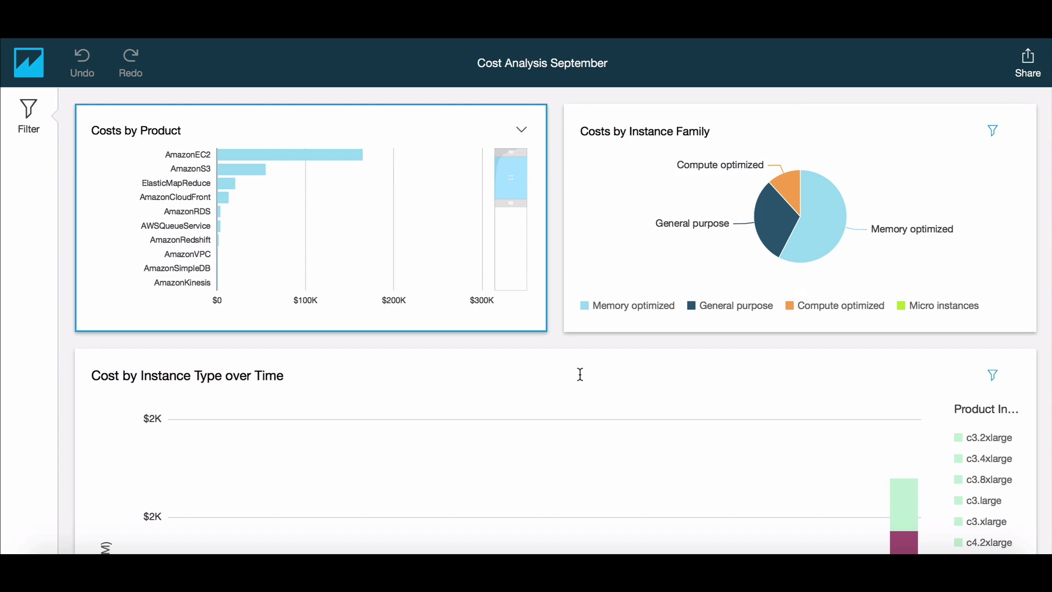
pyautogui.scroll(-15, 510, 362)
pyautogui.scroll(8, 510, 362)
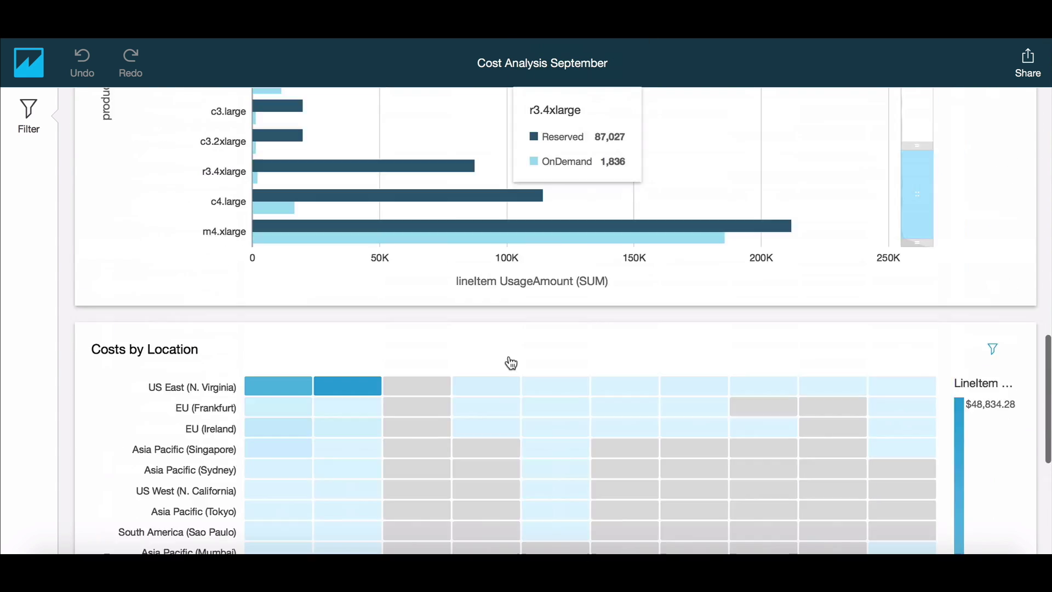
pyautogui.scroll(8, 995, 337)
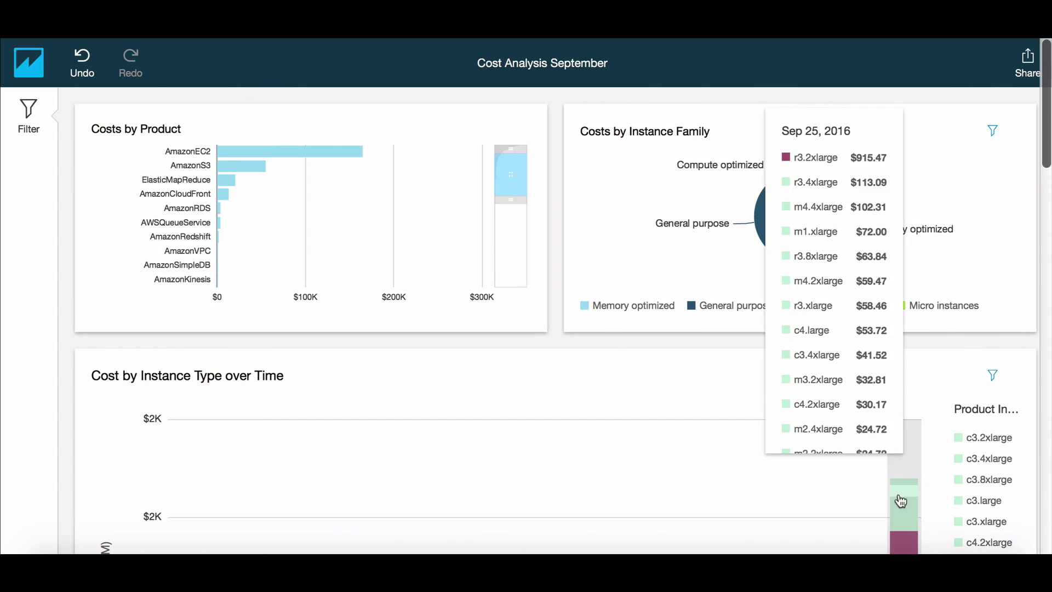
pyautogui.click(902, 515)
pyautogui.click(986, 327)
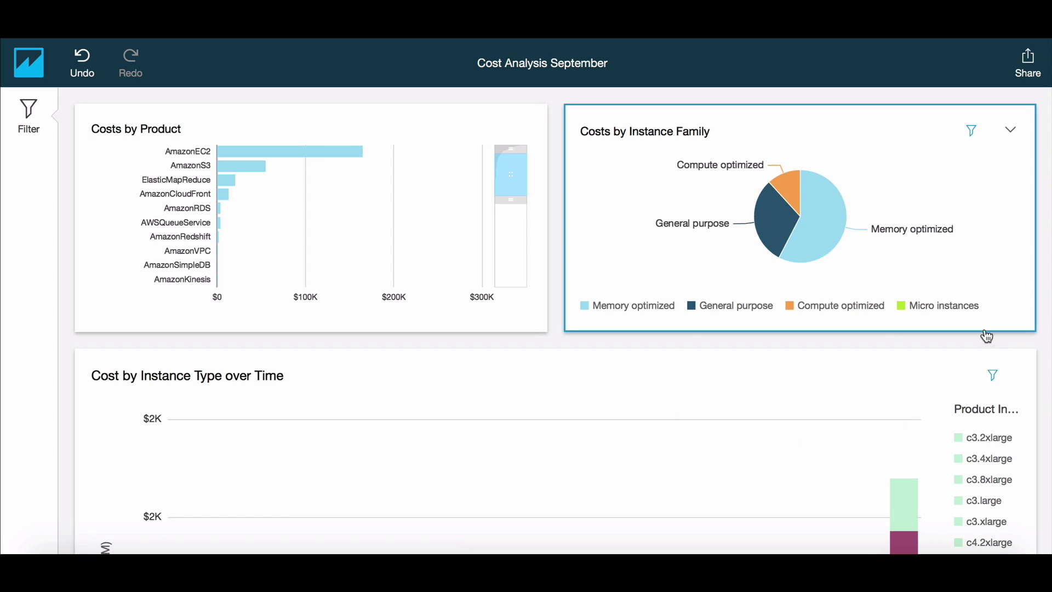
# Step: Drill Memory optimized down to instance types and back up, then go to the start page
pyautogui.click(832, 245)
pyautogui.click(832, 246)
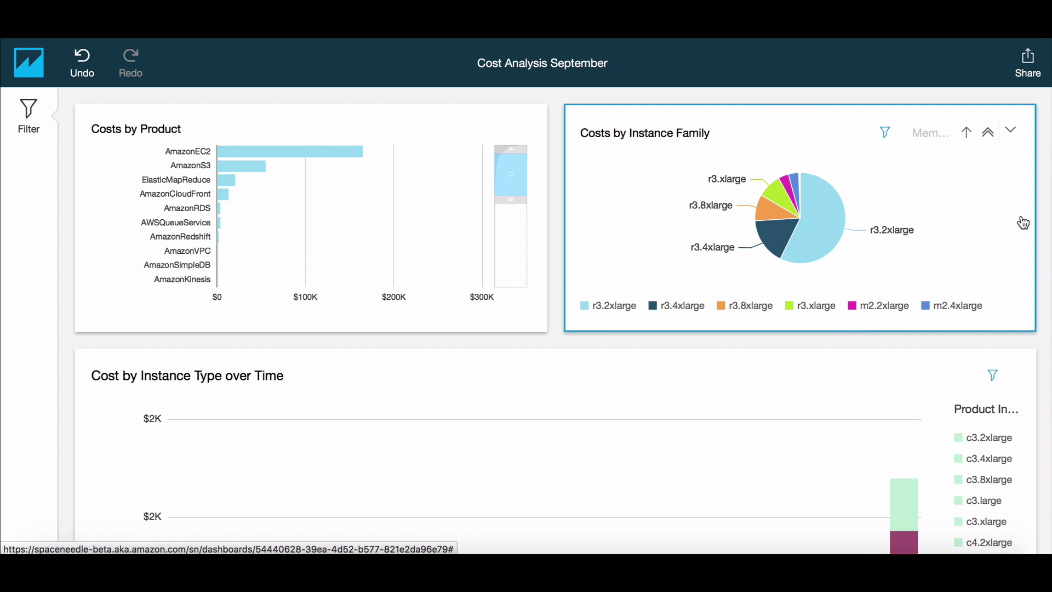
pyautogui.click(818, 211)
pyautogui.click(855, 216)
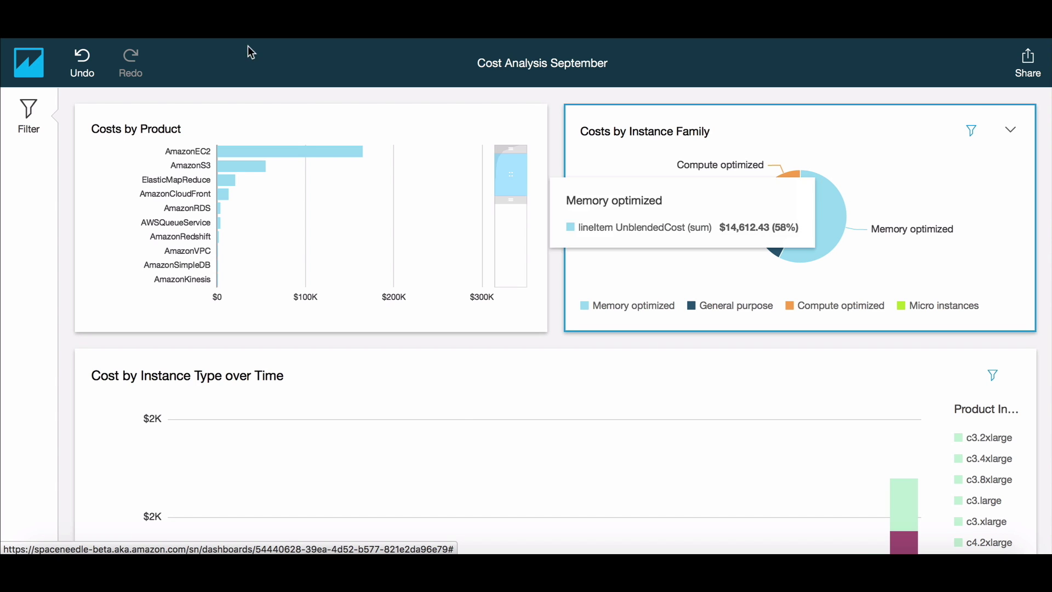
pyautogui.click(27, 70)
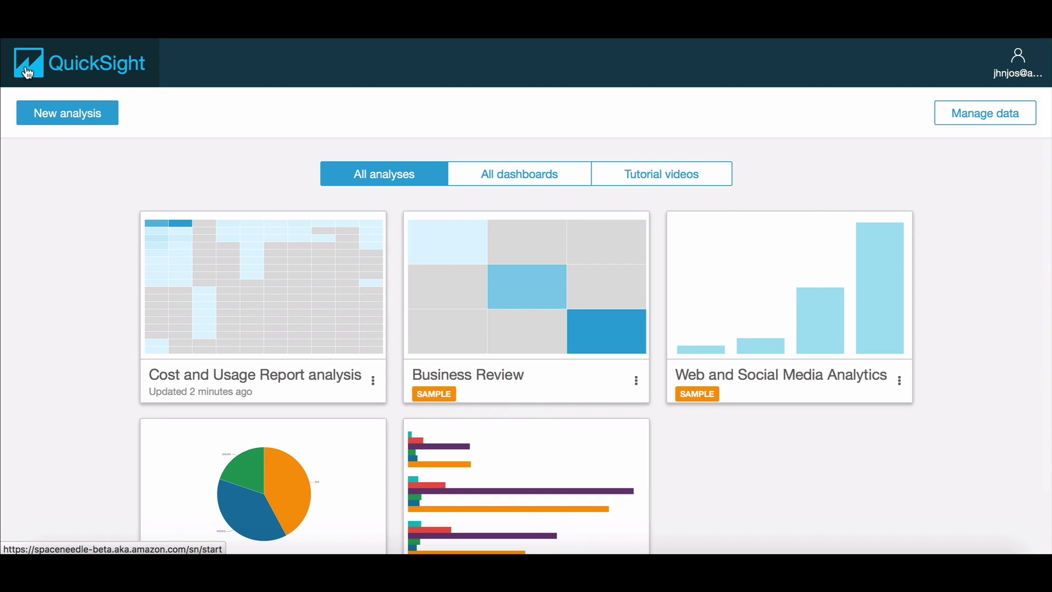